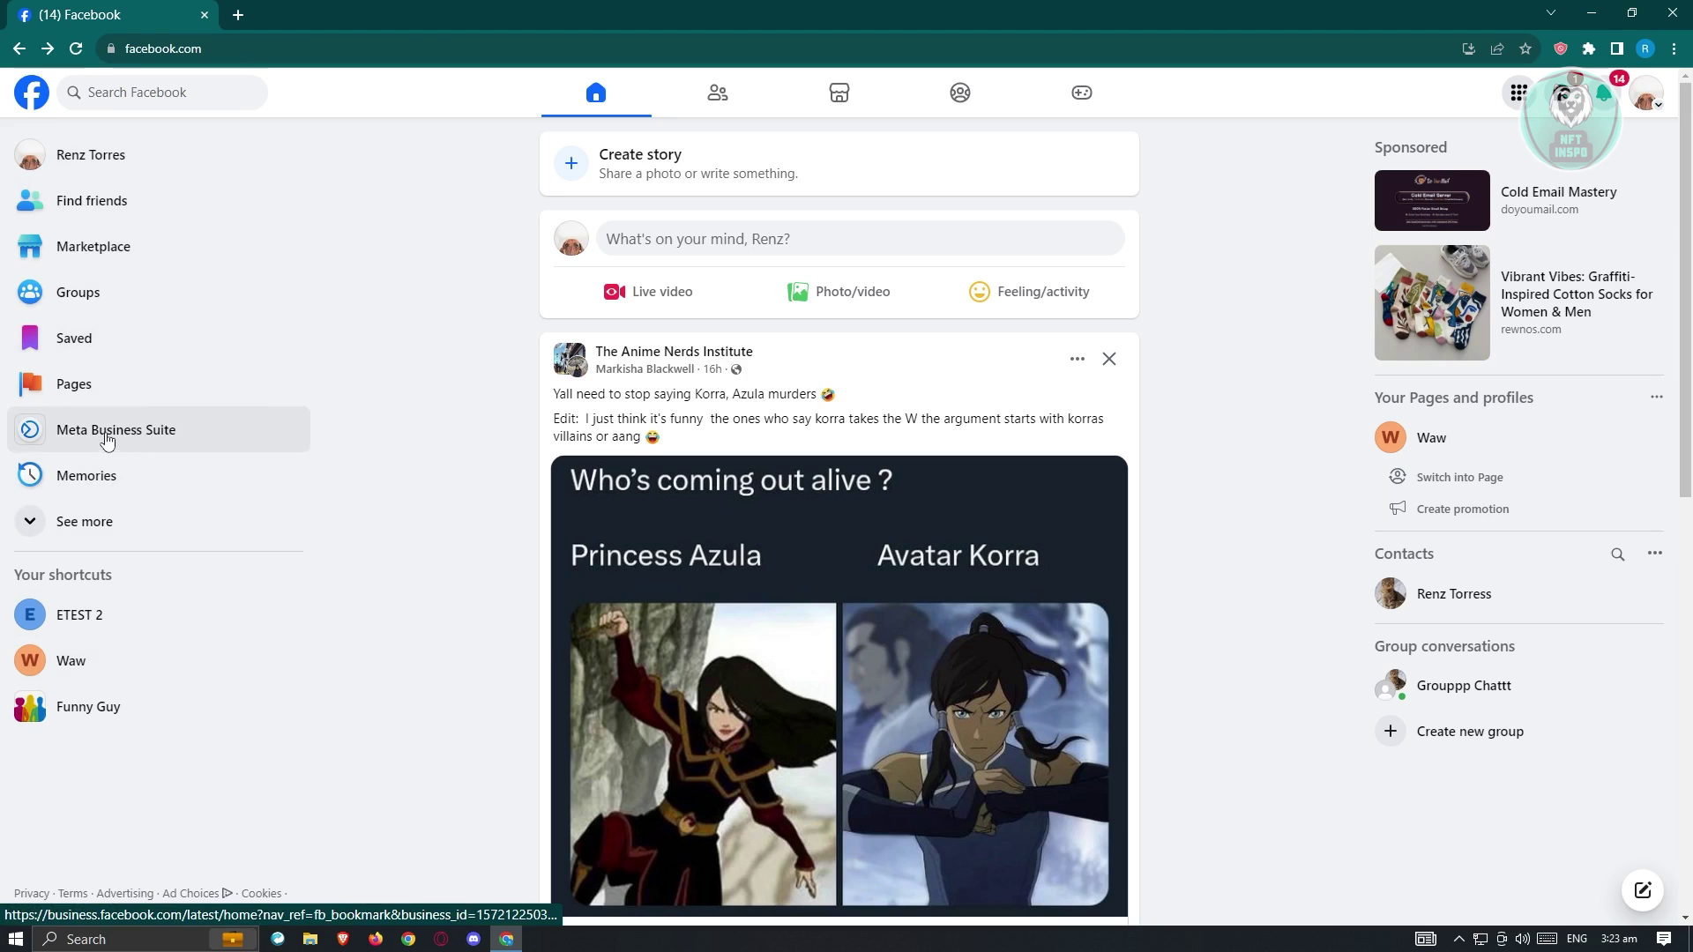
# Expand the Facebook sidebar shortcuts and open Meta Business Suite for the ETEST 2 page
pyautogui.click(175, 534)
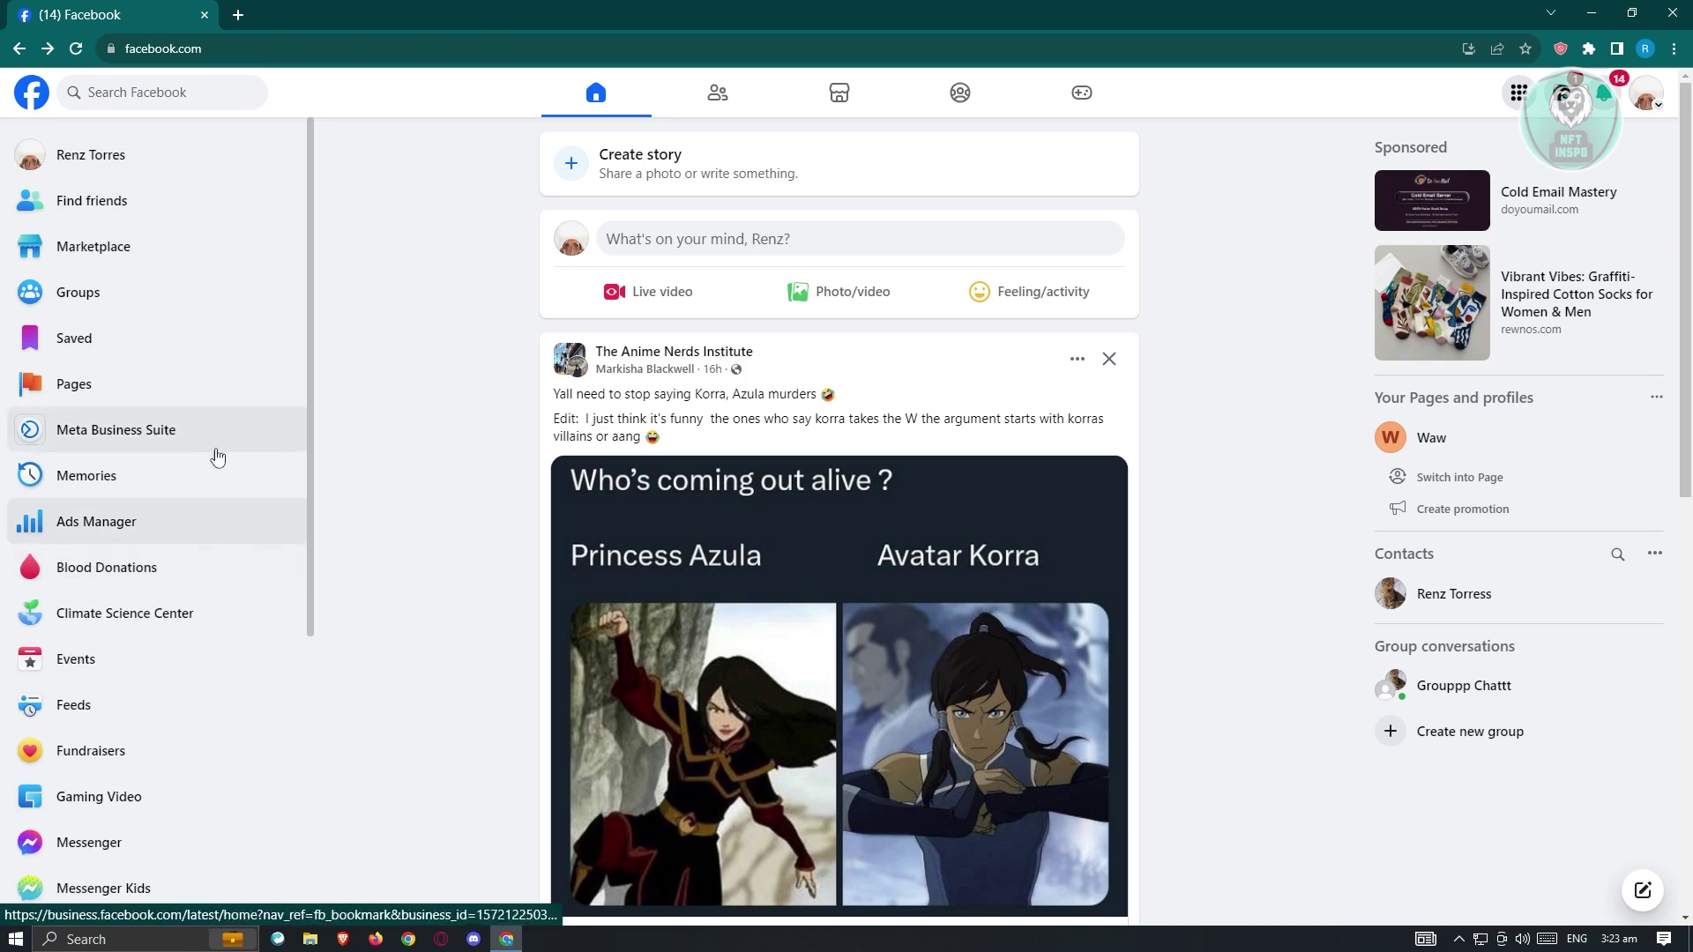
pyautogui.scroll(-3, 172, 632)
pyautogui.scroll(3, 159, 696)
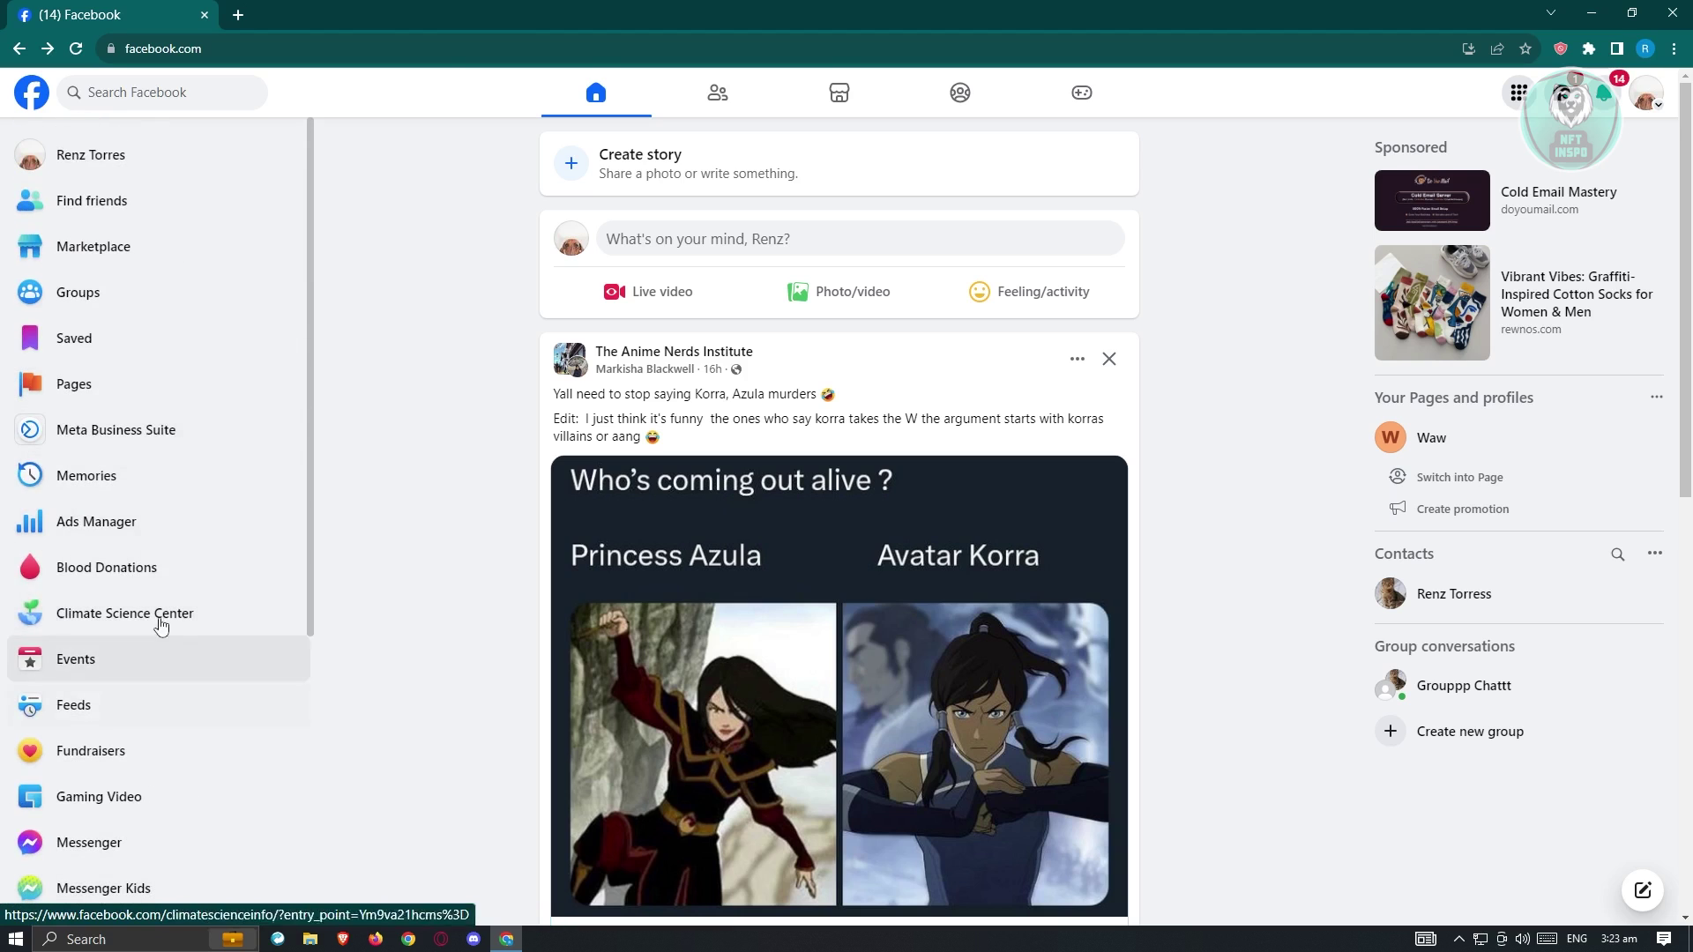
pyautogui.click(39, 436)
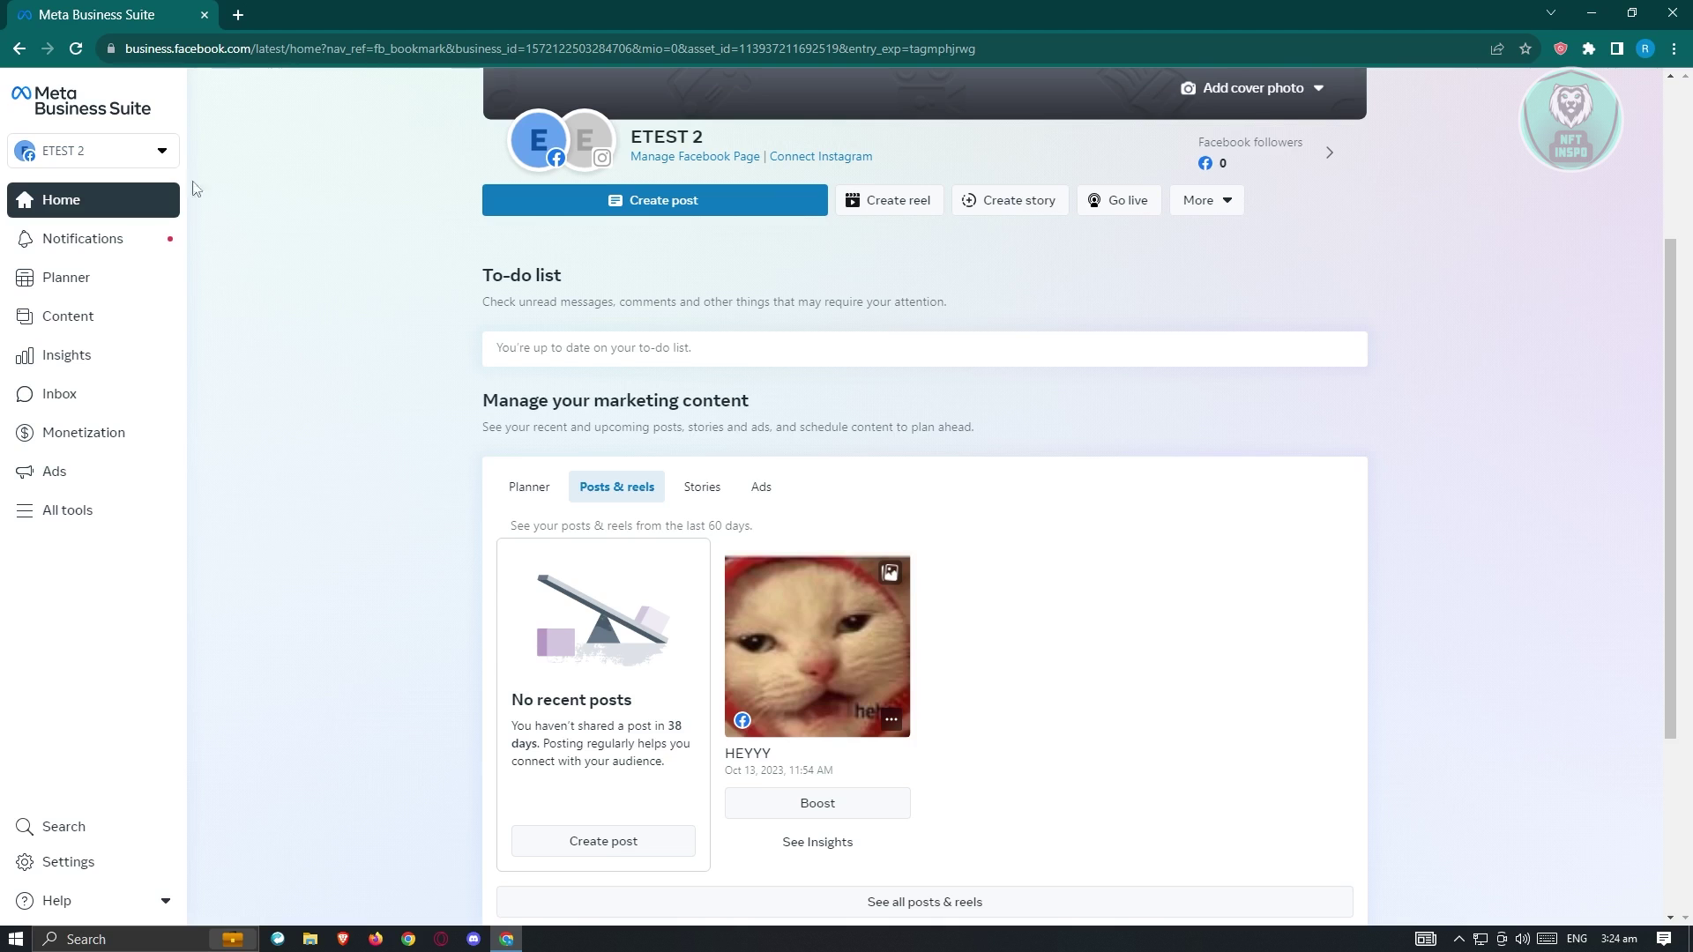
# Start a new business account, cancel it, and switch the active asset to the Waw page
pyautogui.click(132, 152)
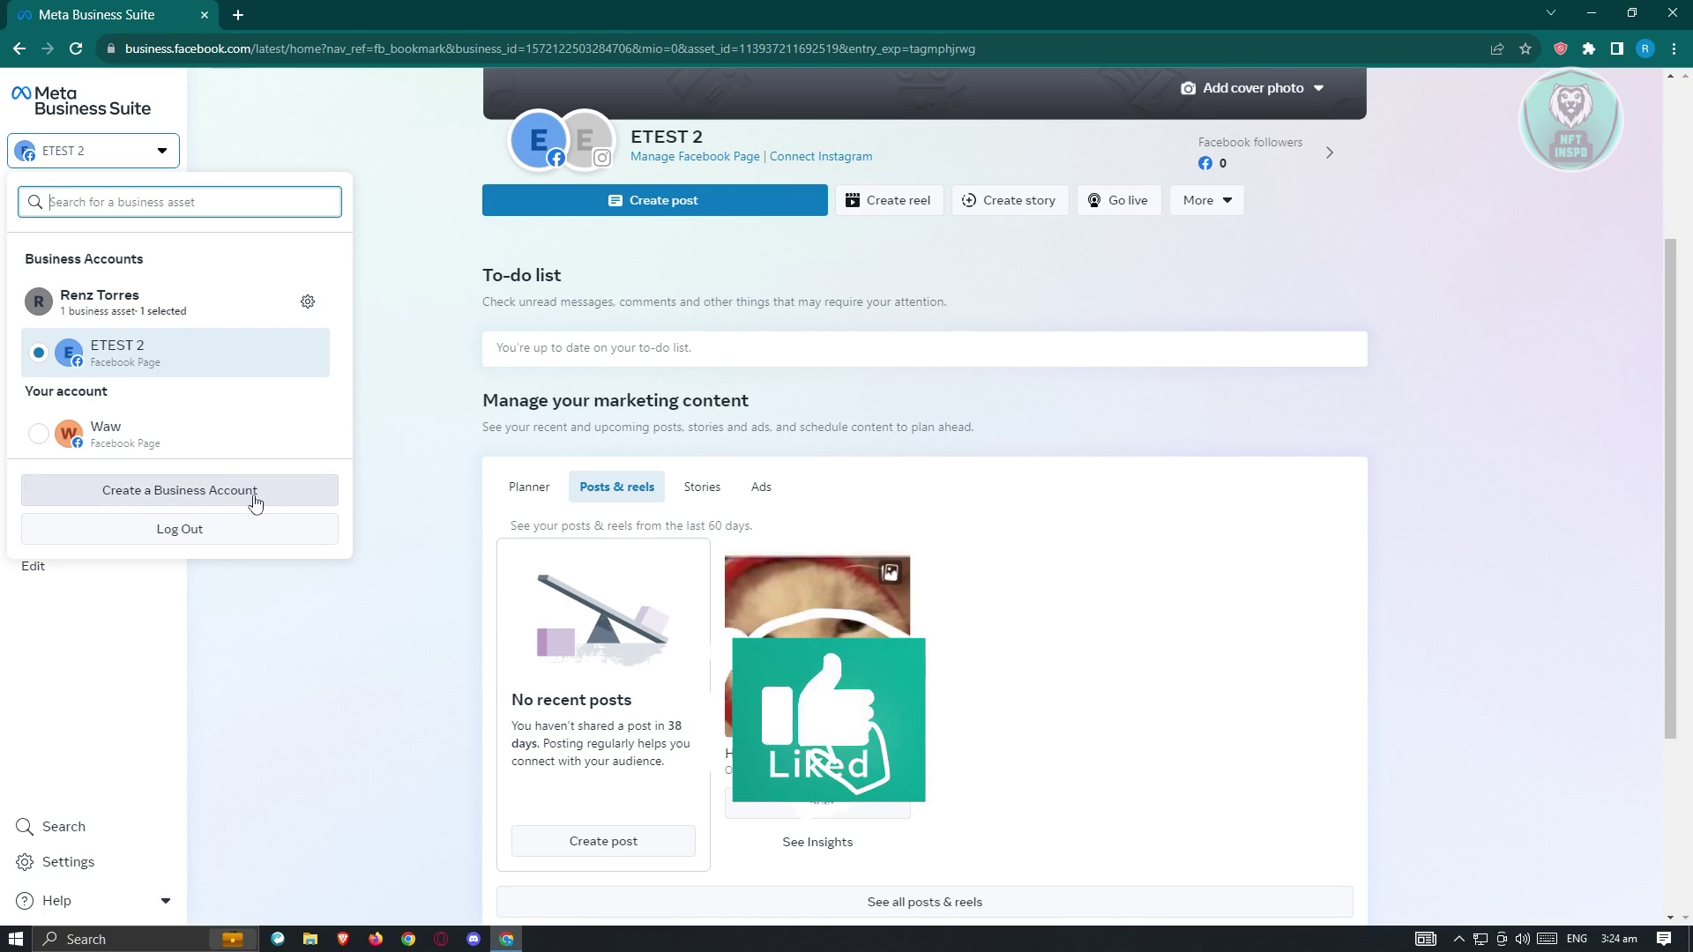
pyautogui.click(225, 500)
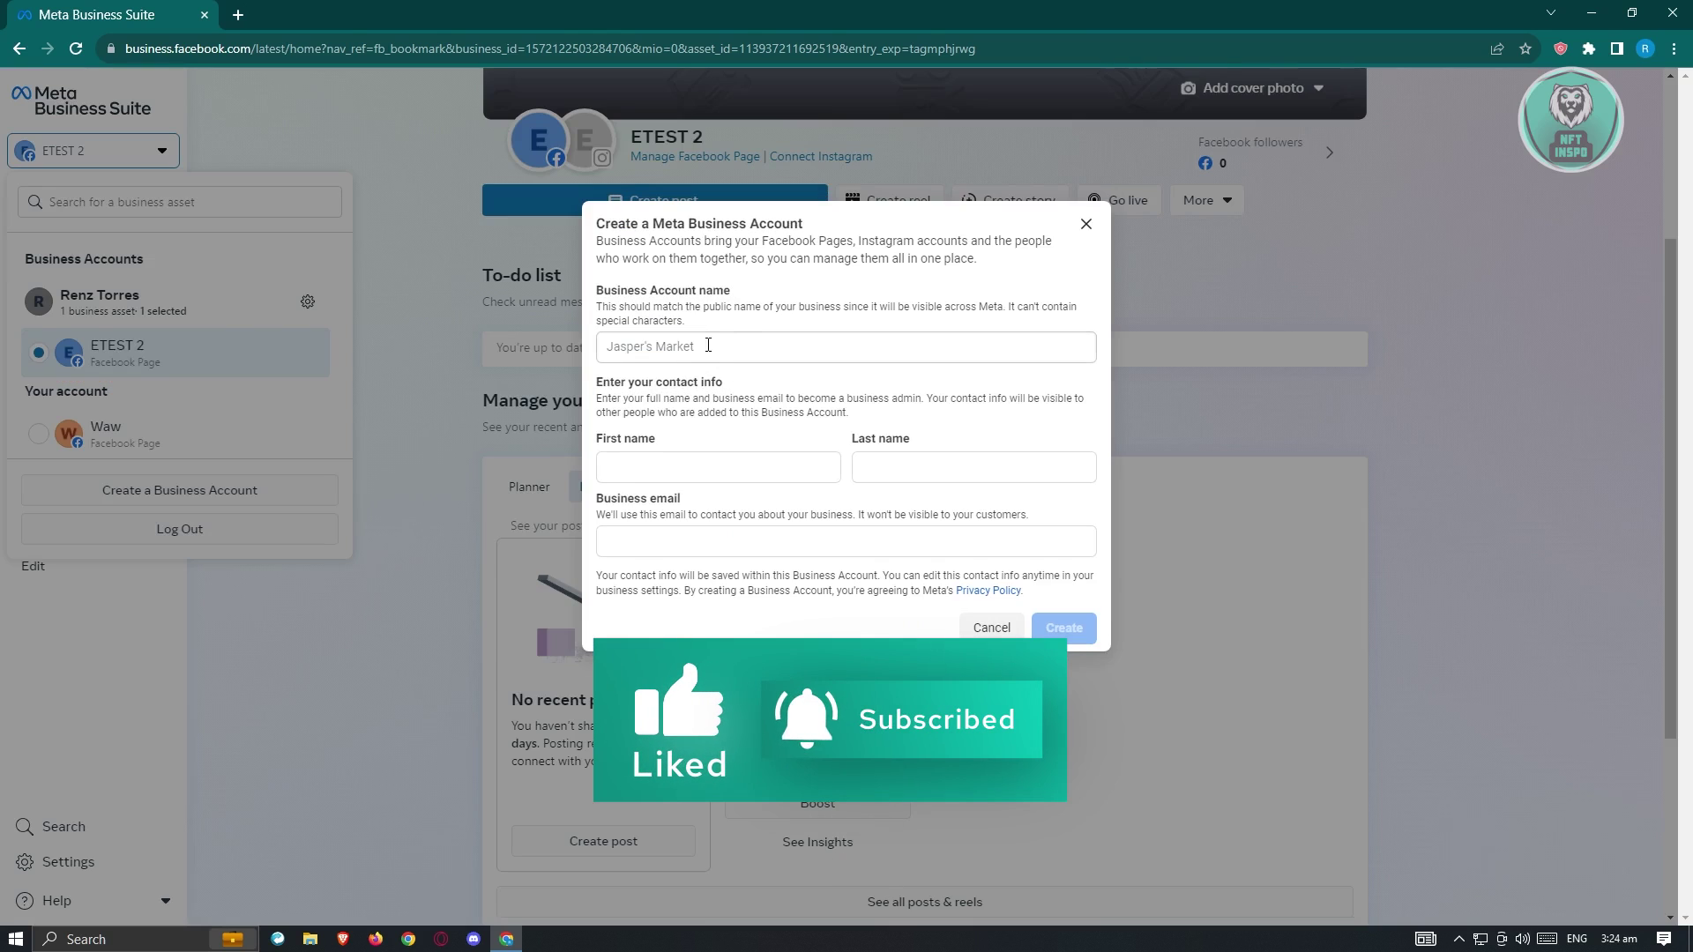
pyautogui.click(739, 349)
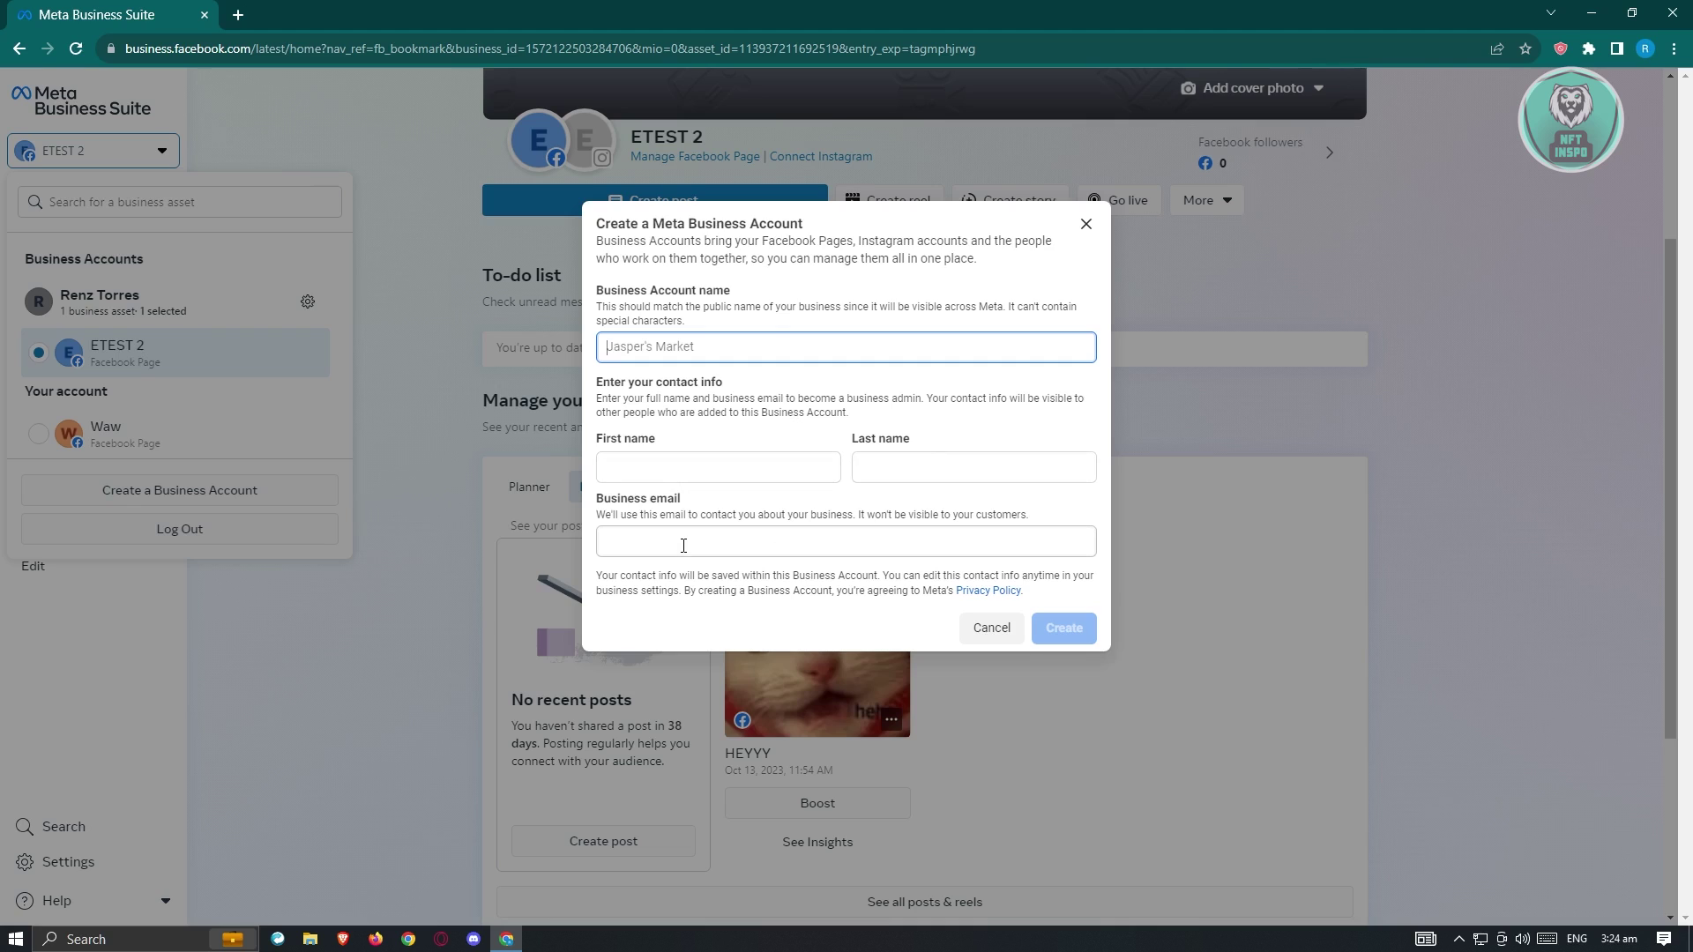
pyautogui.click(1007, 632)
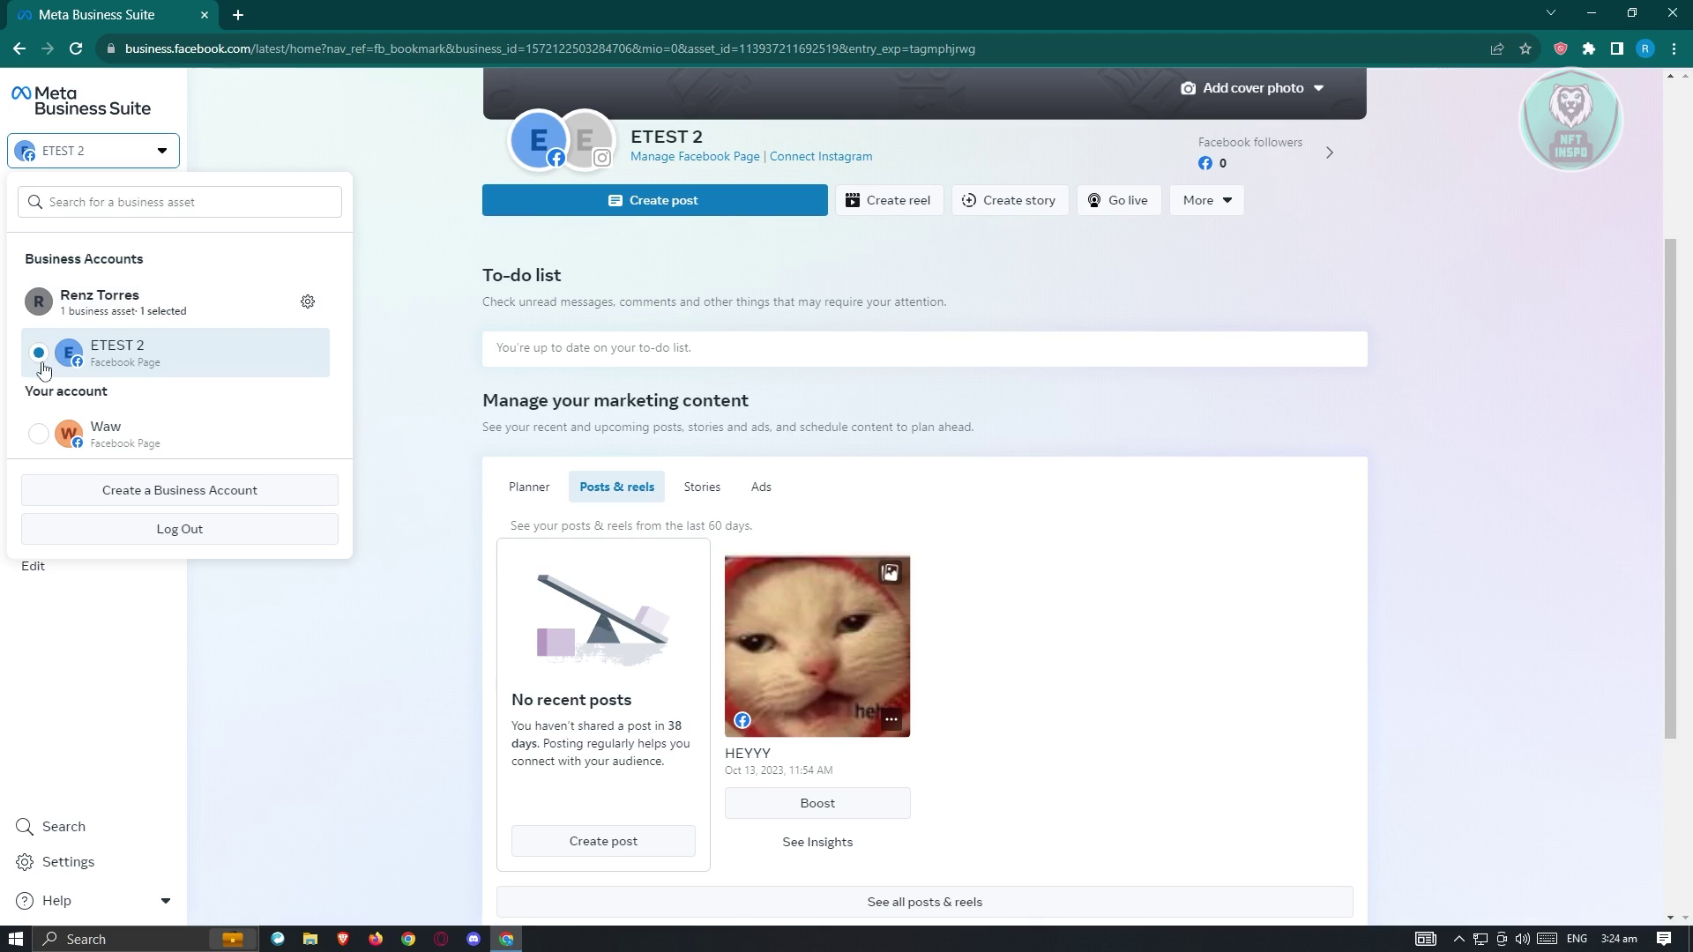
pyautogui.click(38, 439)
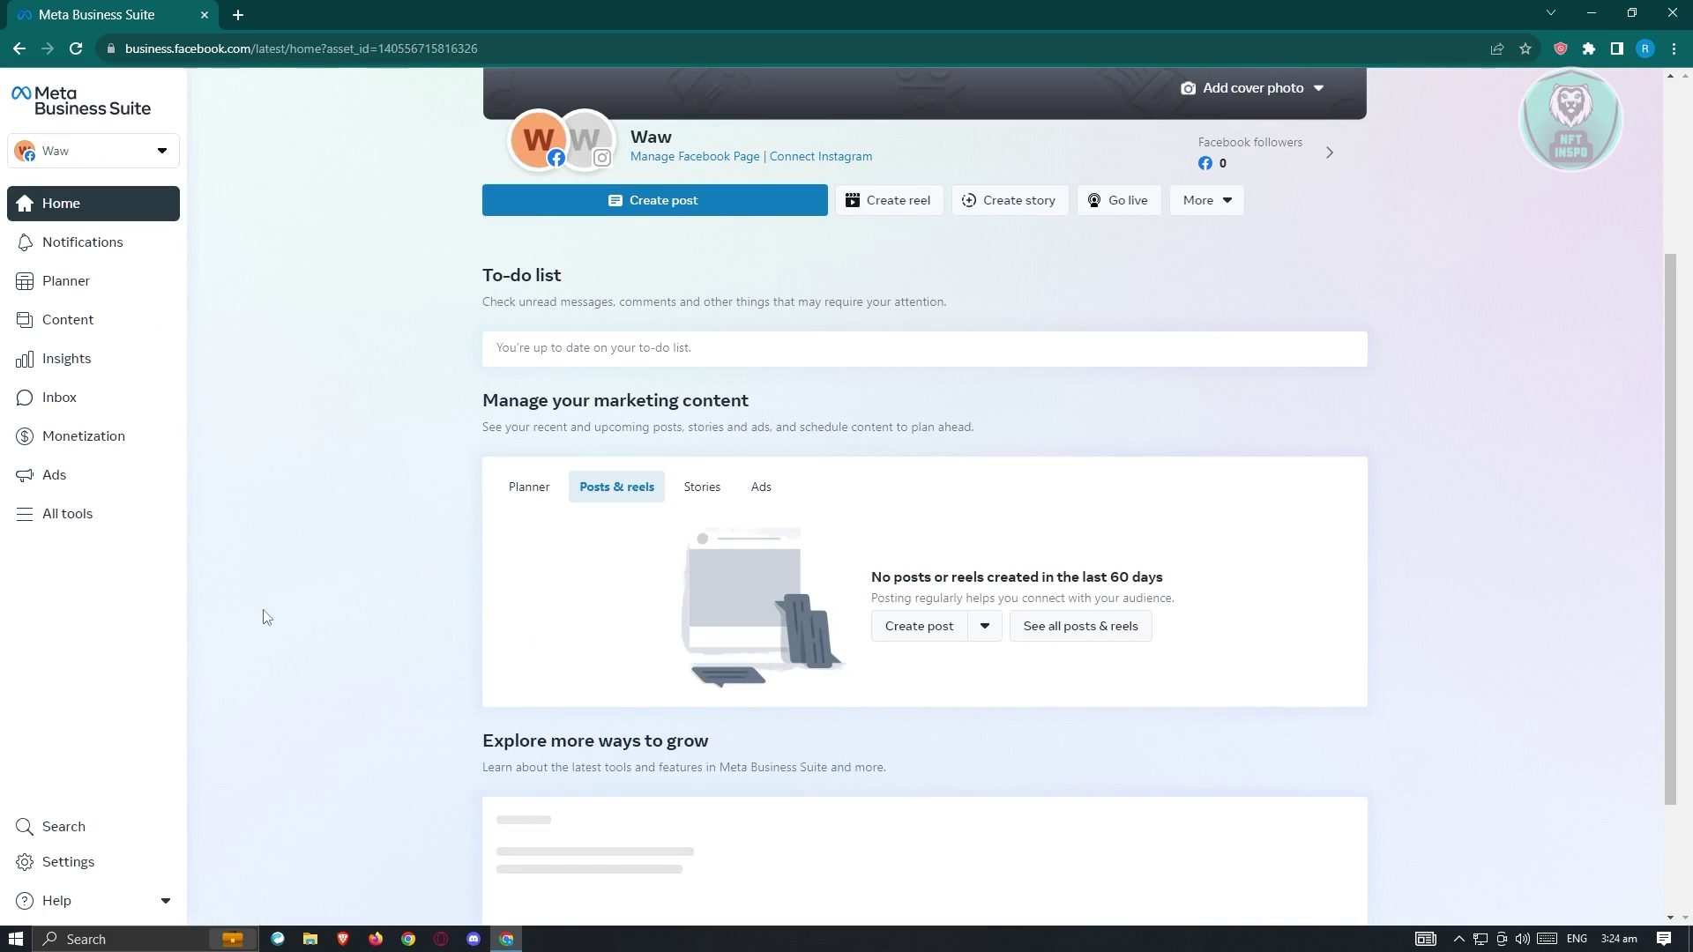
pyautogui.click(73, 862)
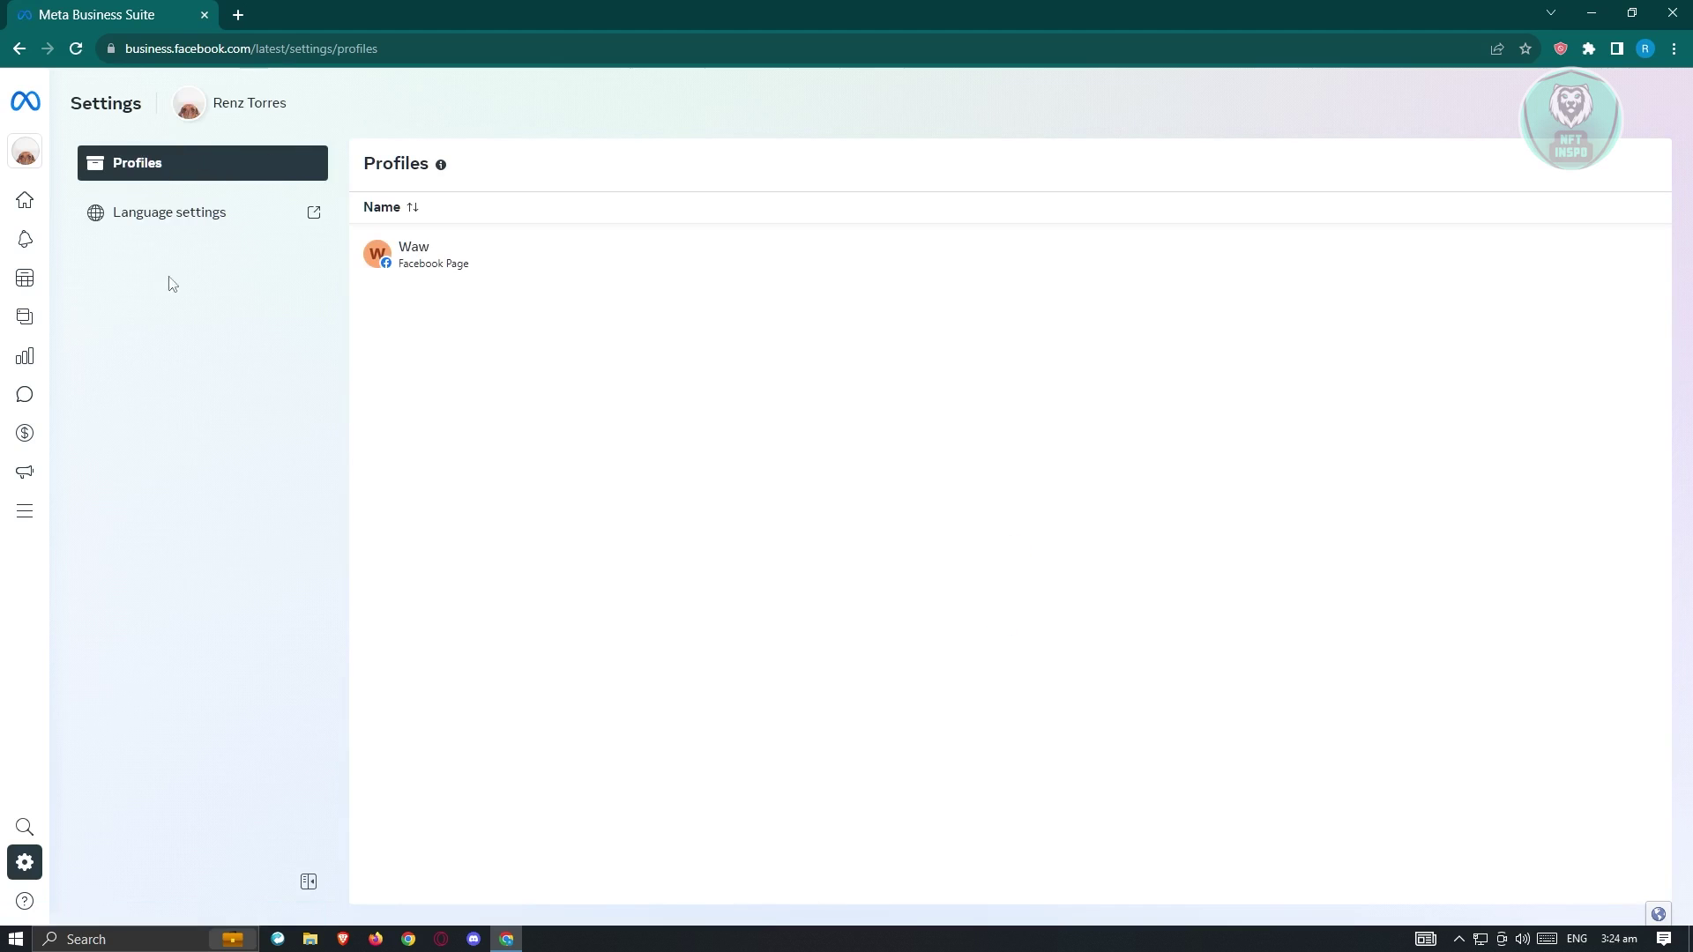
pyautogui.click(21, 49)
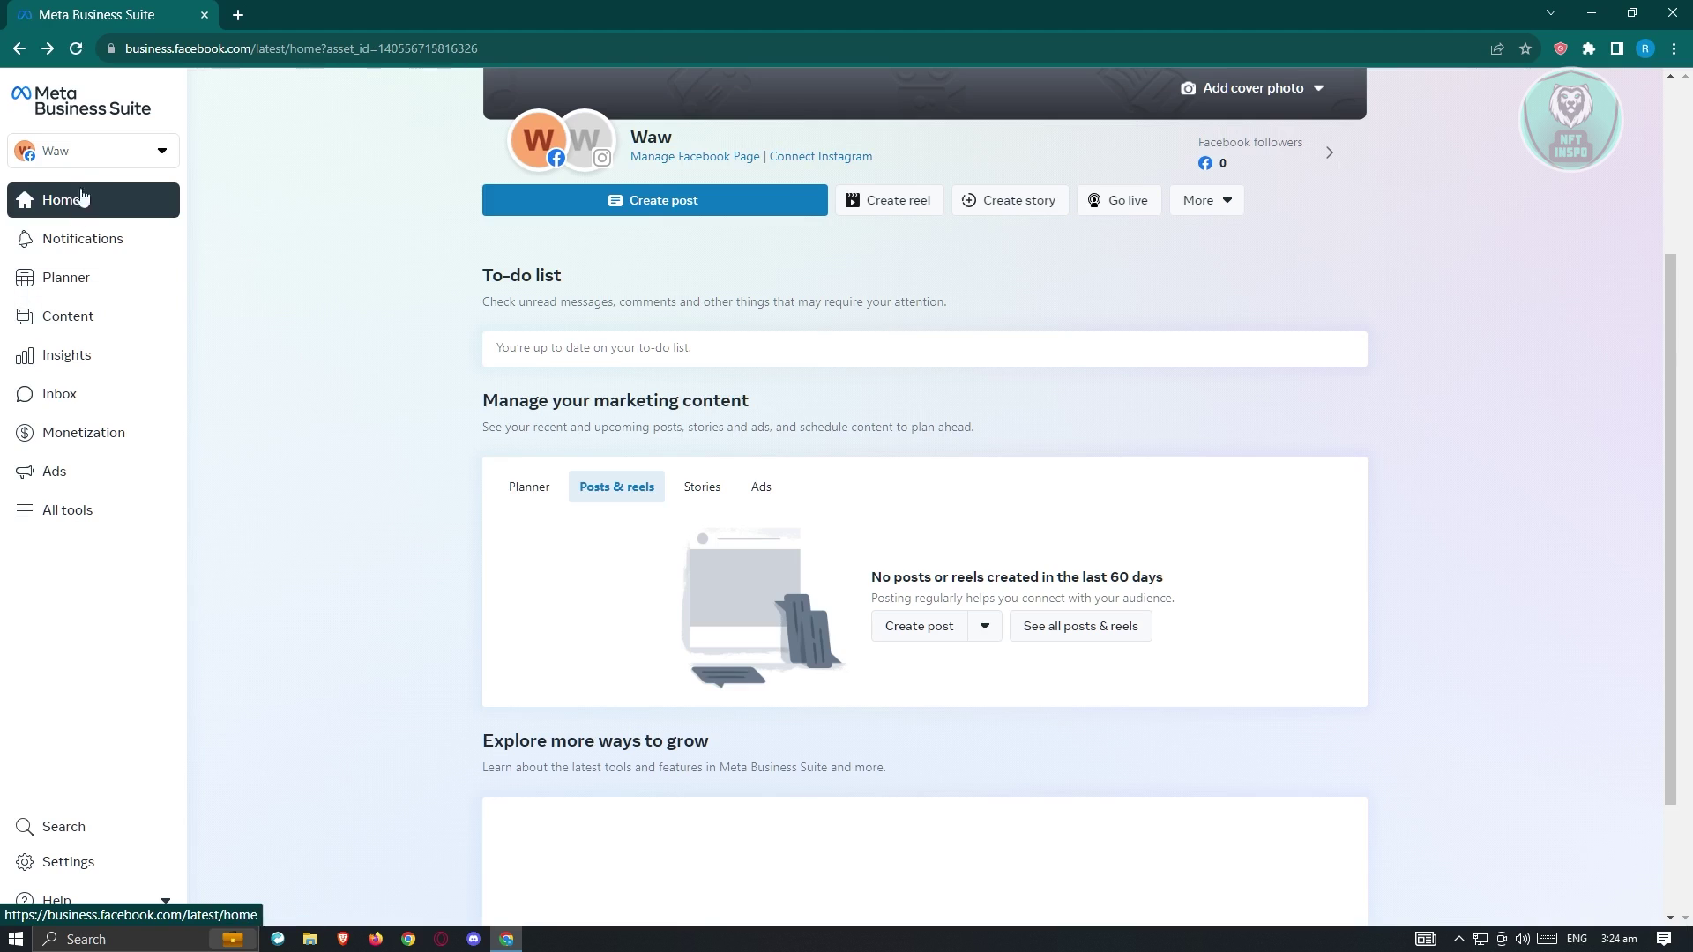
# Switch to your own business account and open its Settings to view the People list
pyautogui.click(97, 157)
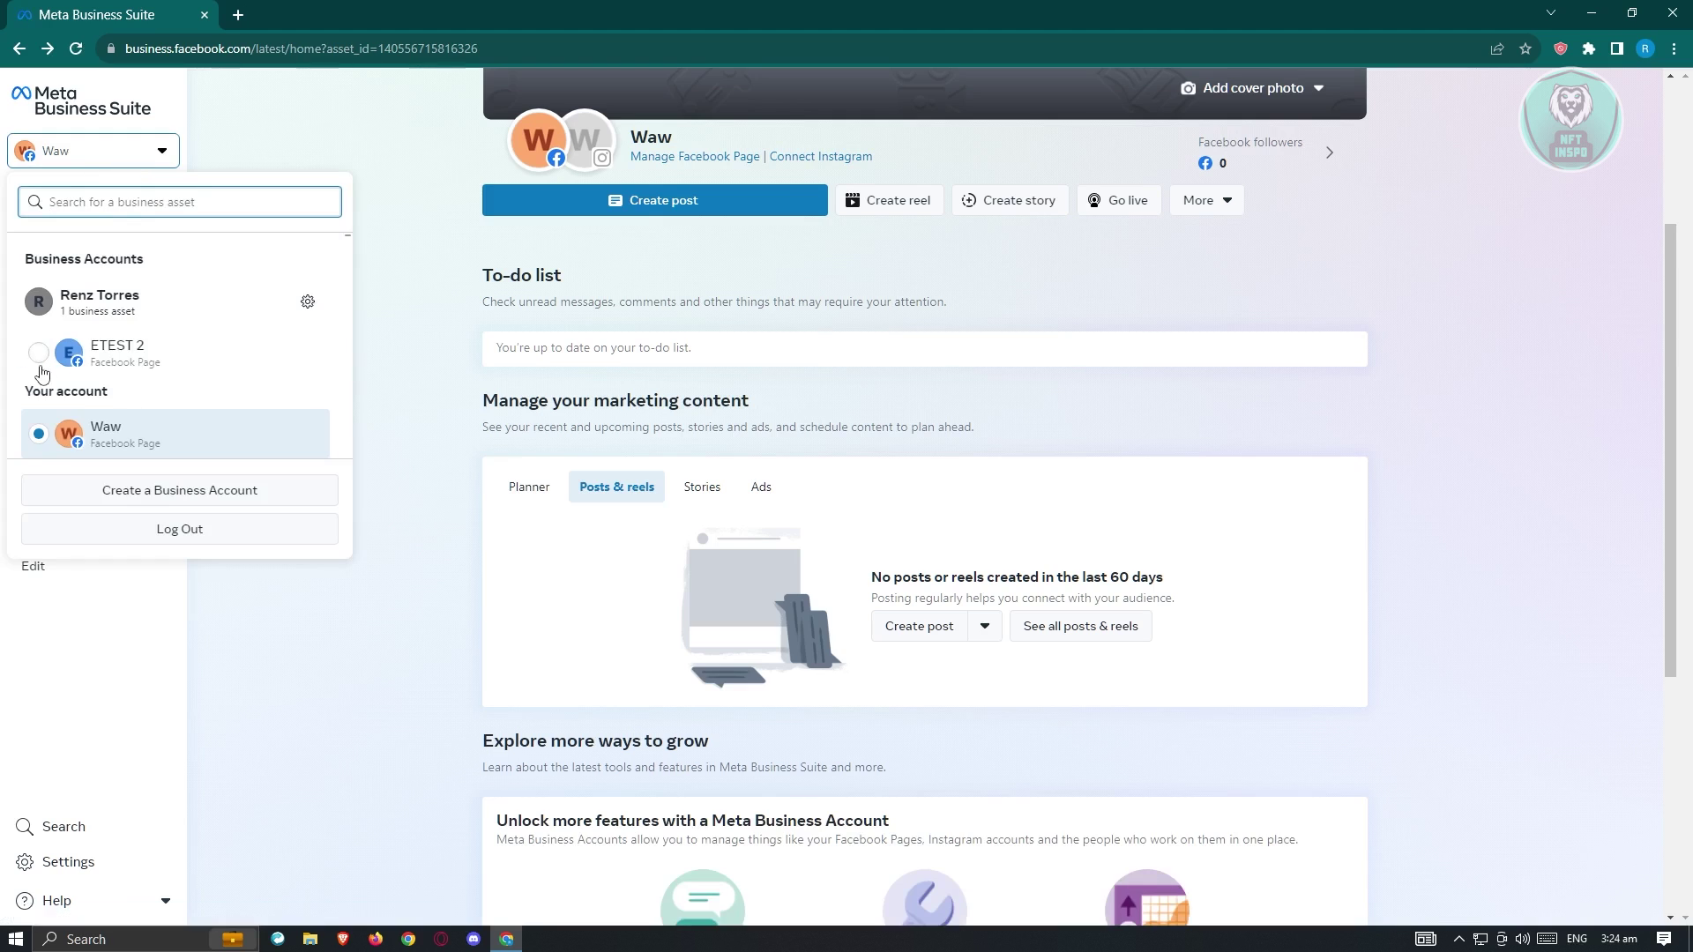
pyautogui.click(42, 367)
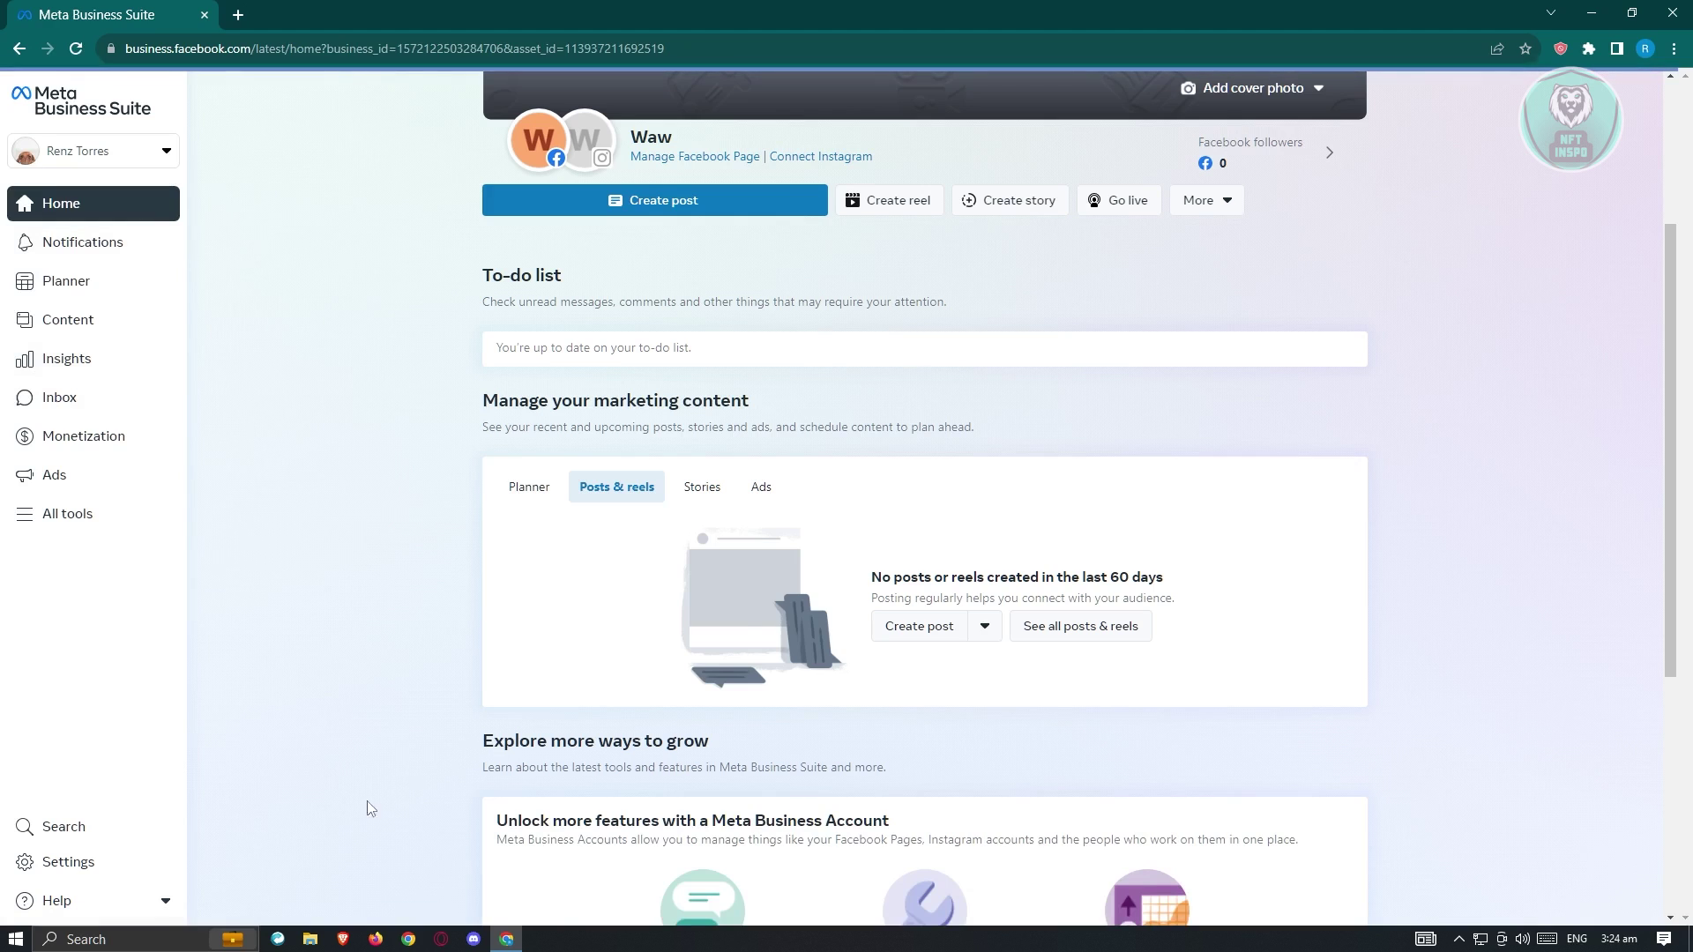
pyautogui.click(62, 871)
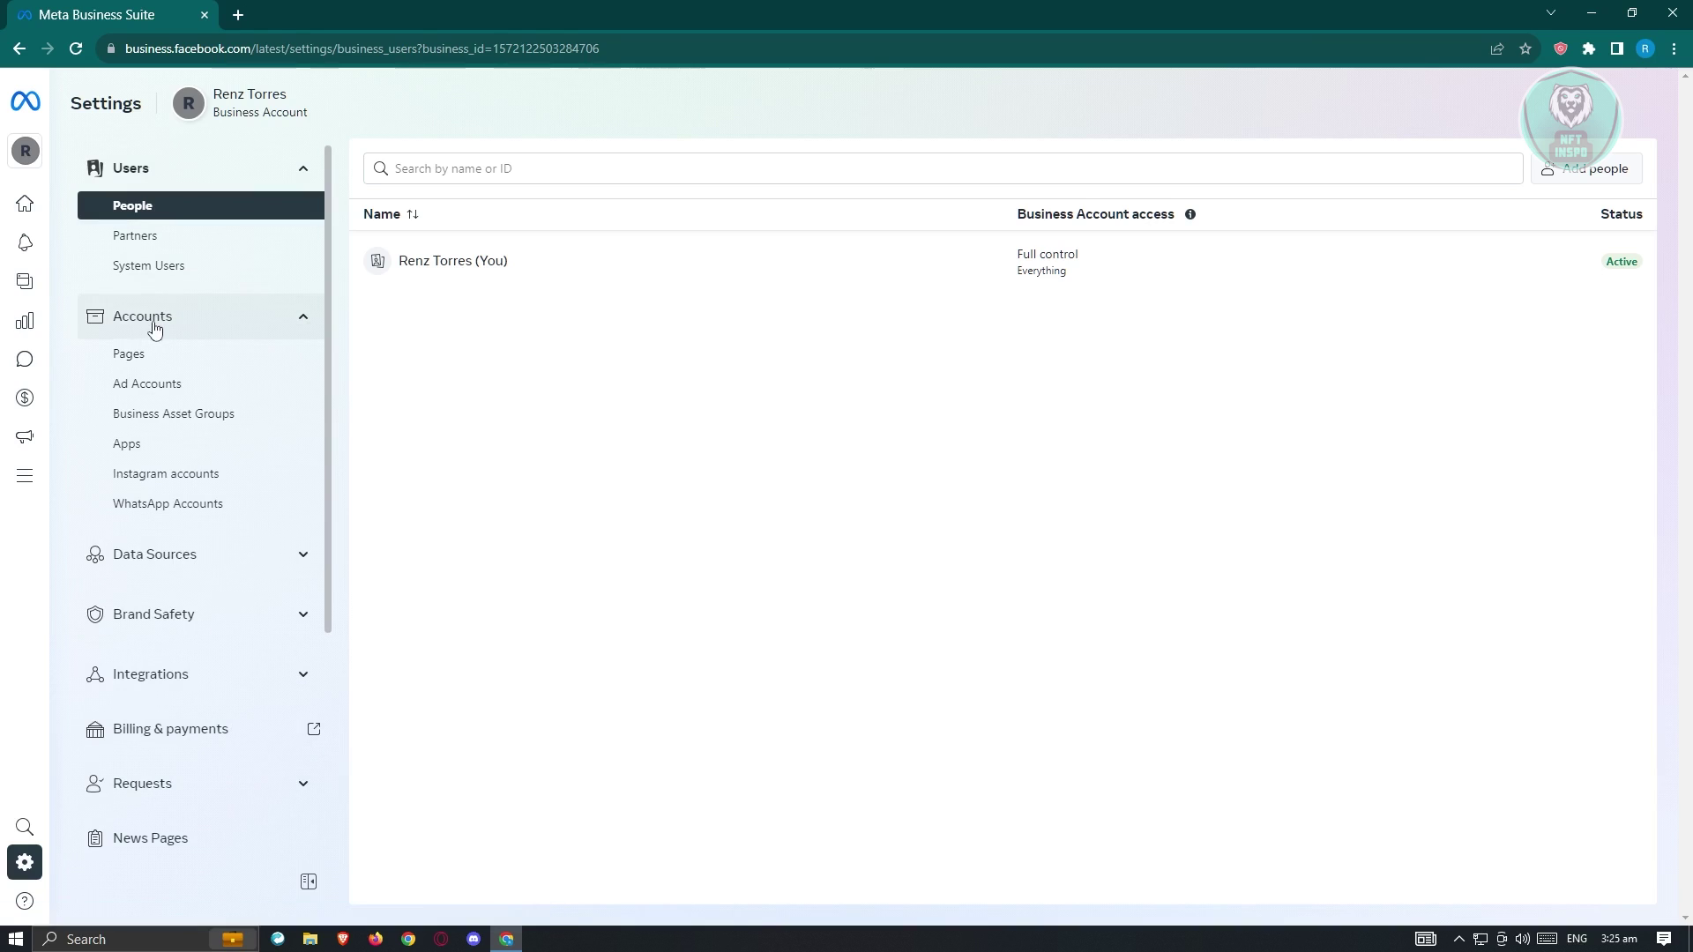
# Collapse Users, open Ad Accounts listing RENZ AD ACCOUNT, and begin adding an ad account
pyautogui.click(303, 169)
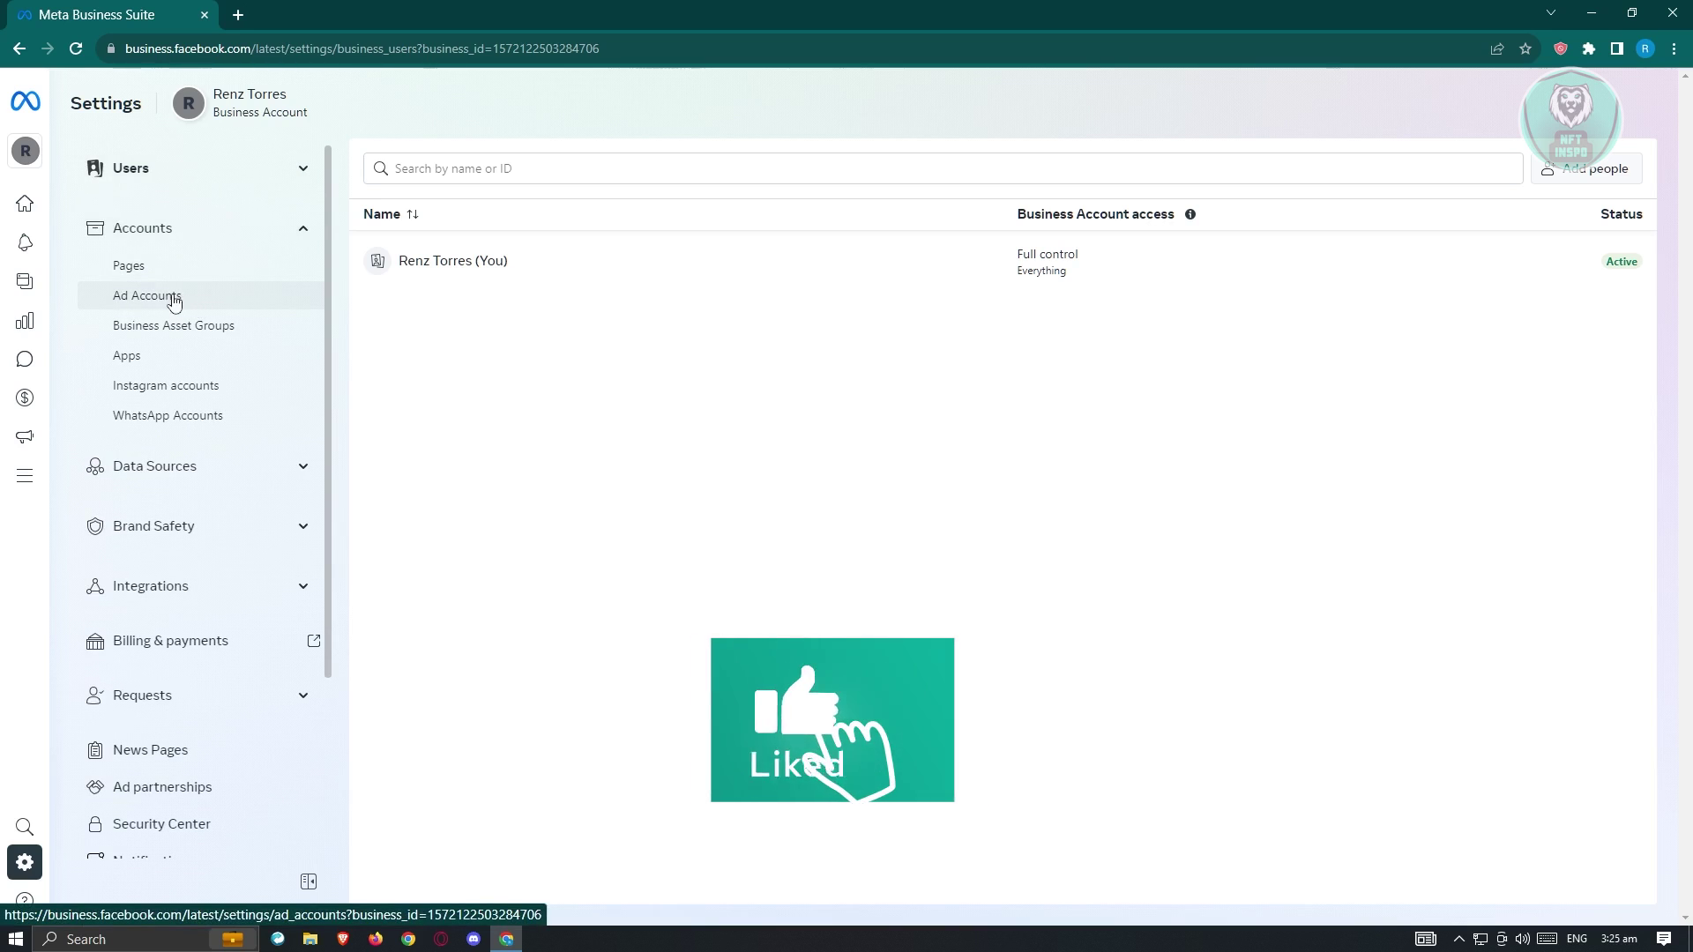
pyautogui.click(173, 300)
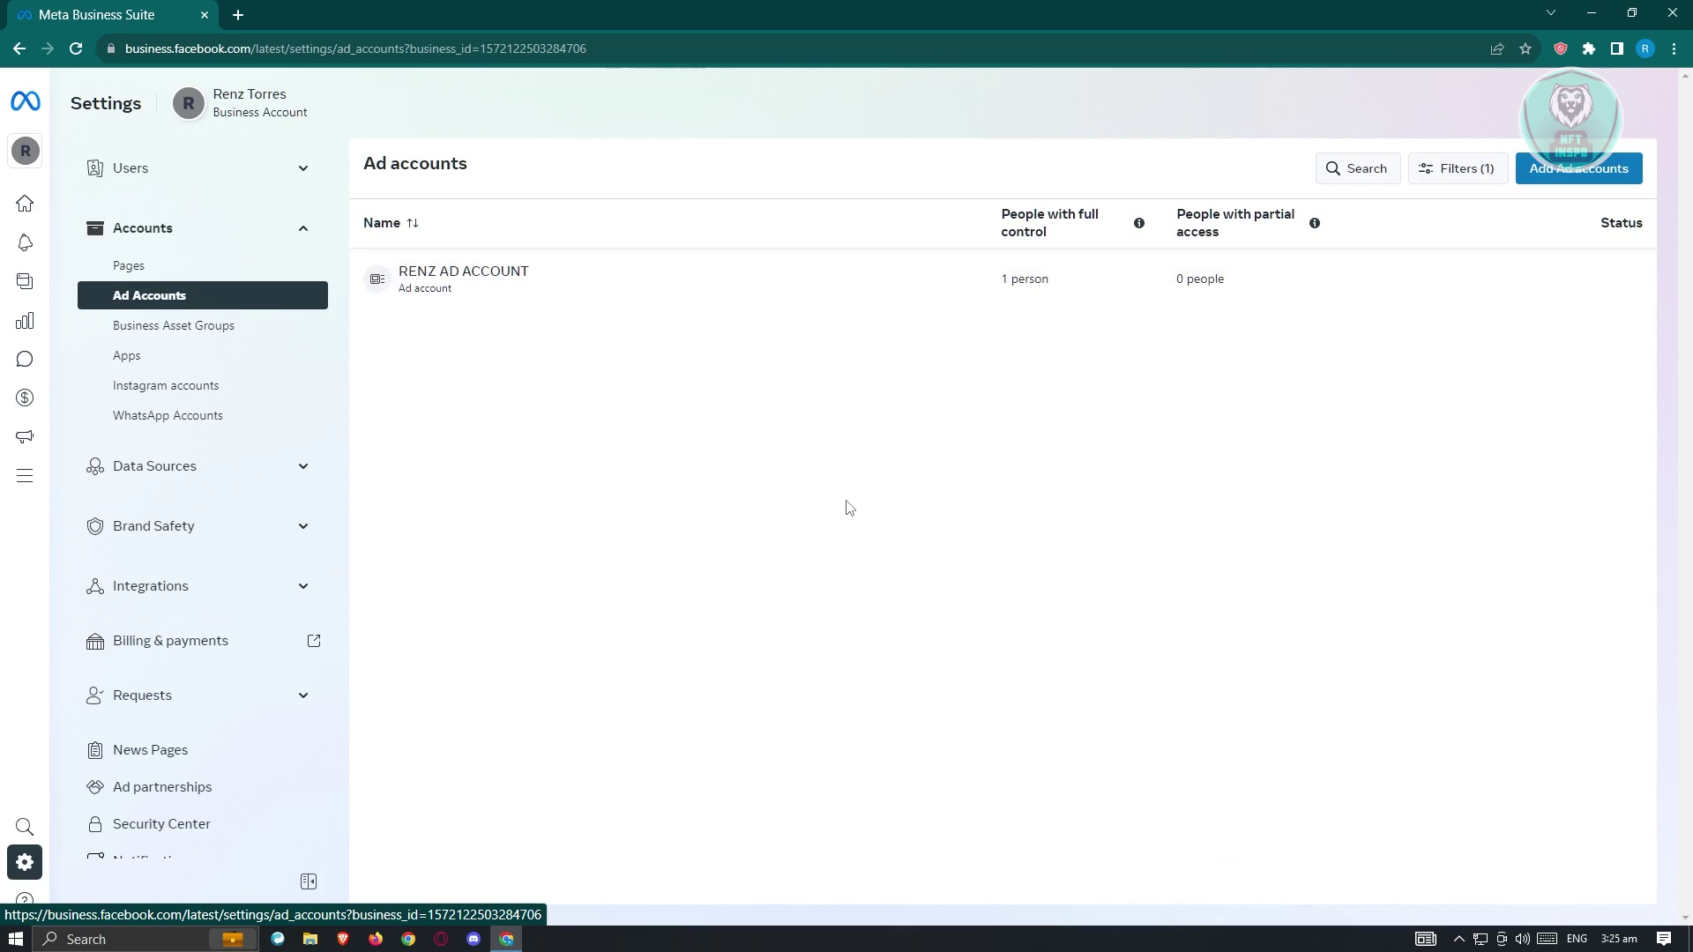
pyautogui.click(1580, 178)
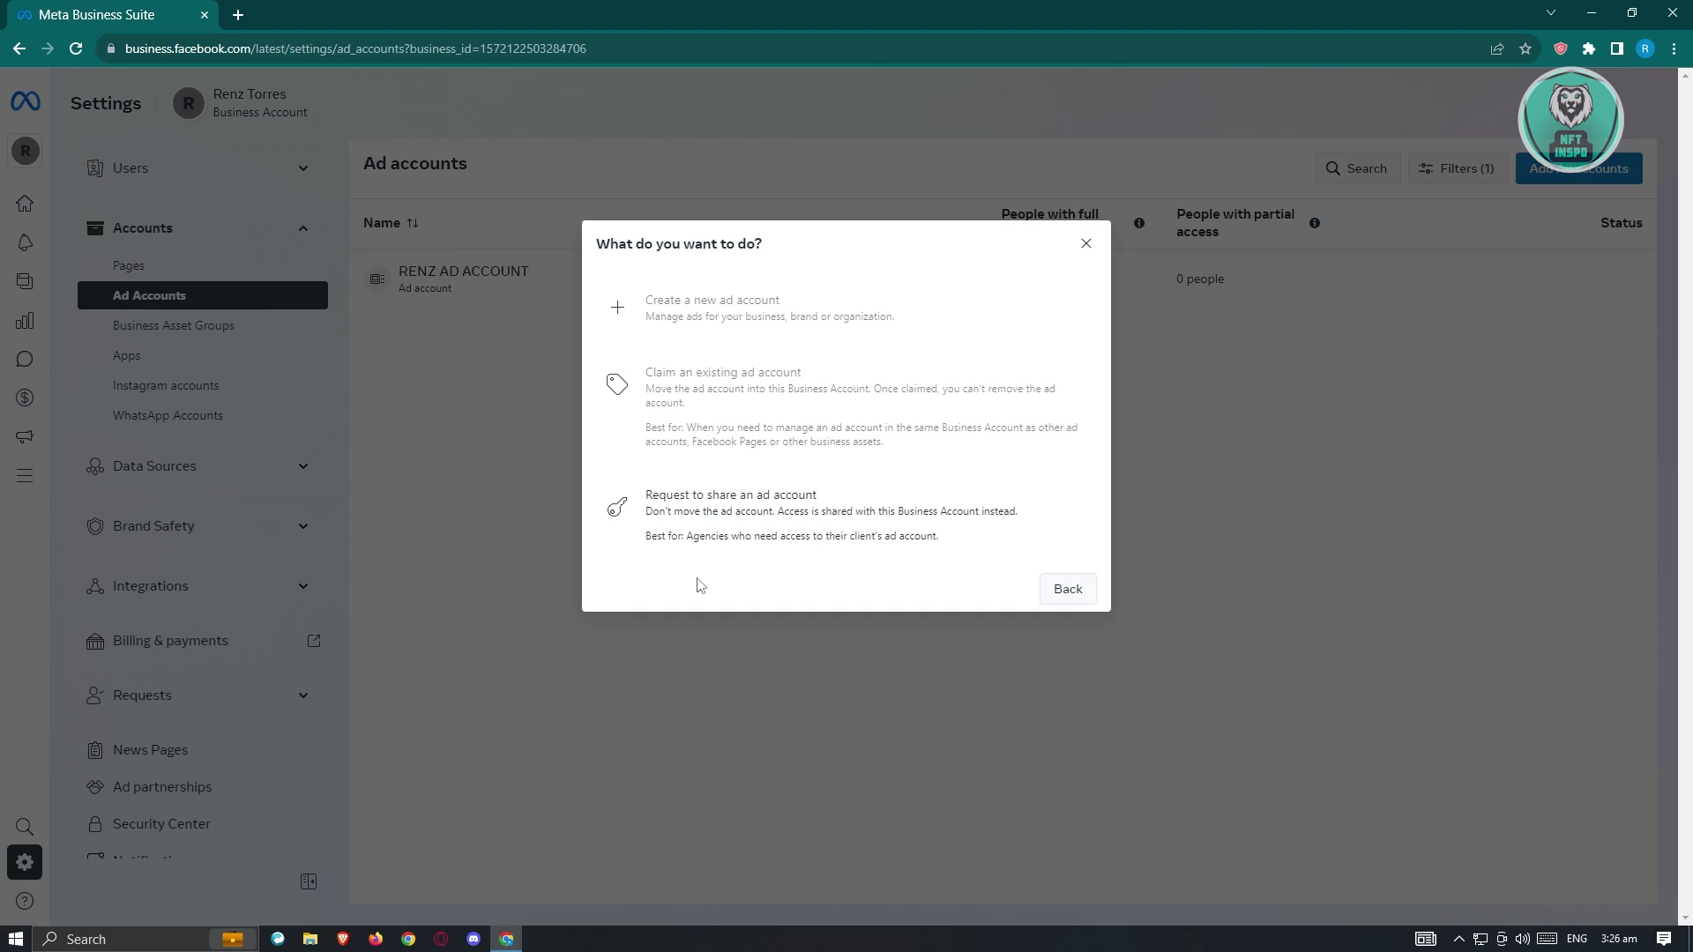
# Review the add-ad-account options, where creating a new ad account is unavailable due to the limit
pyautogui.moveTo(833, 392)
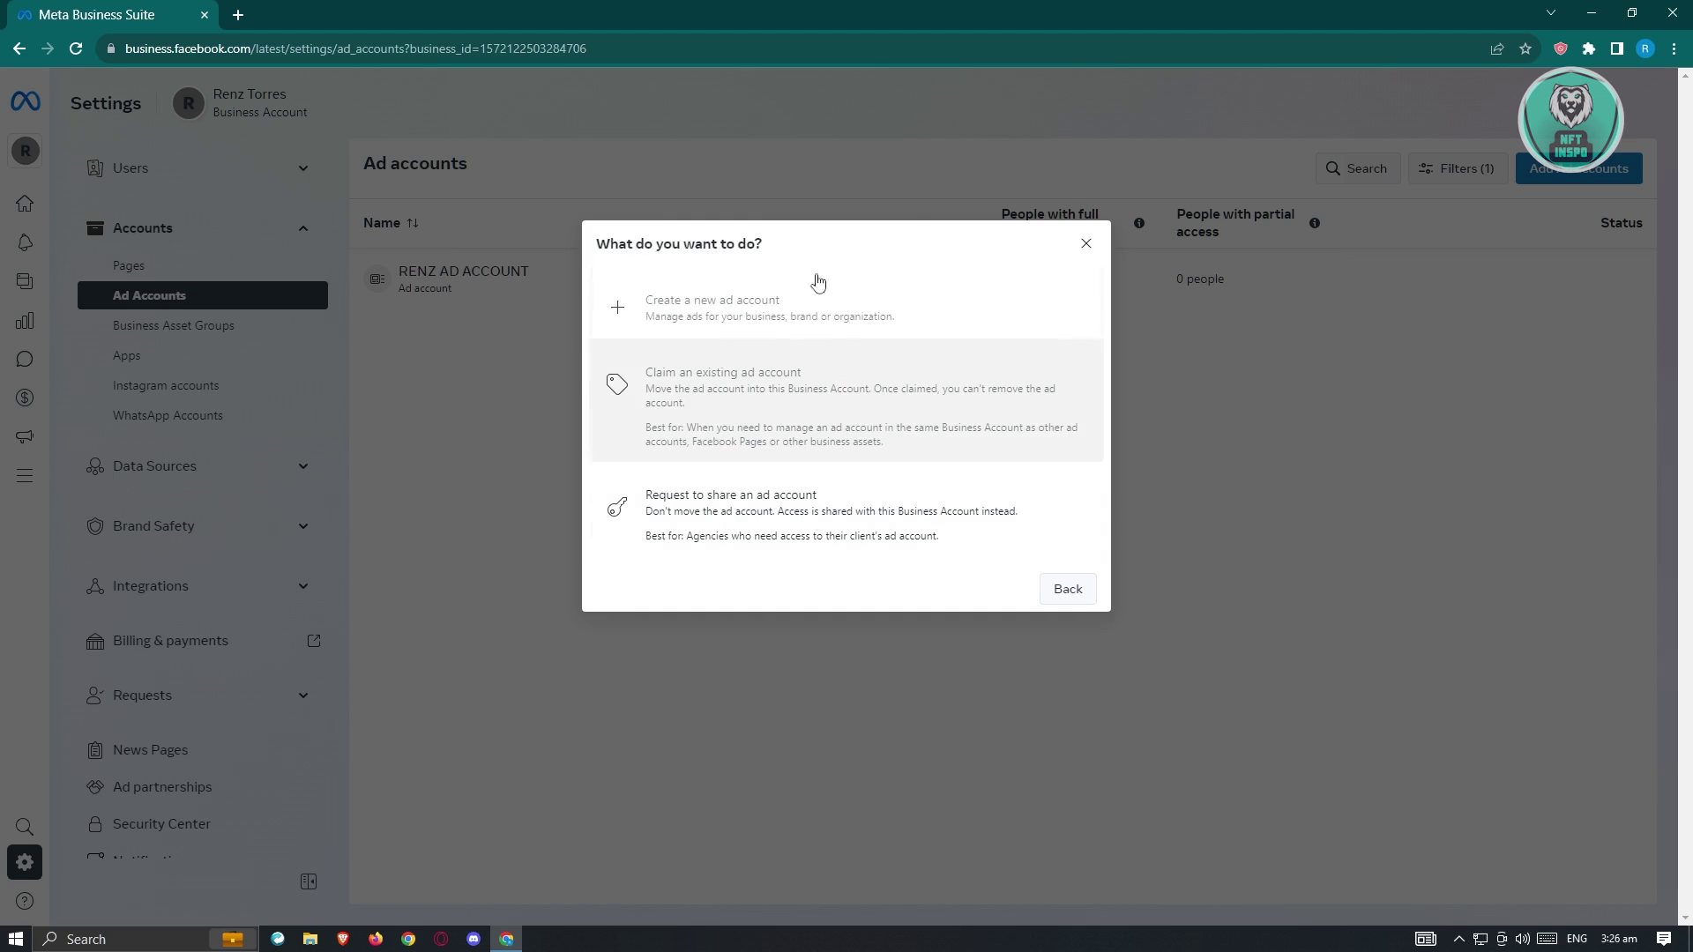
pyautogui.moveTo(966, 294)
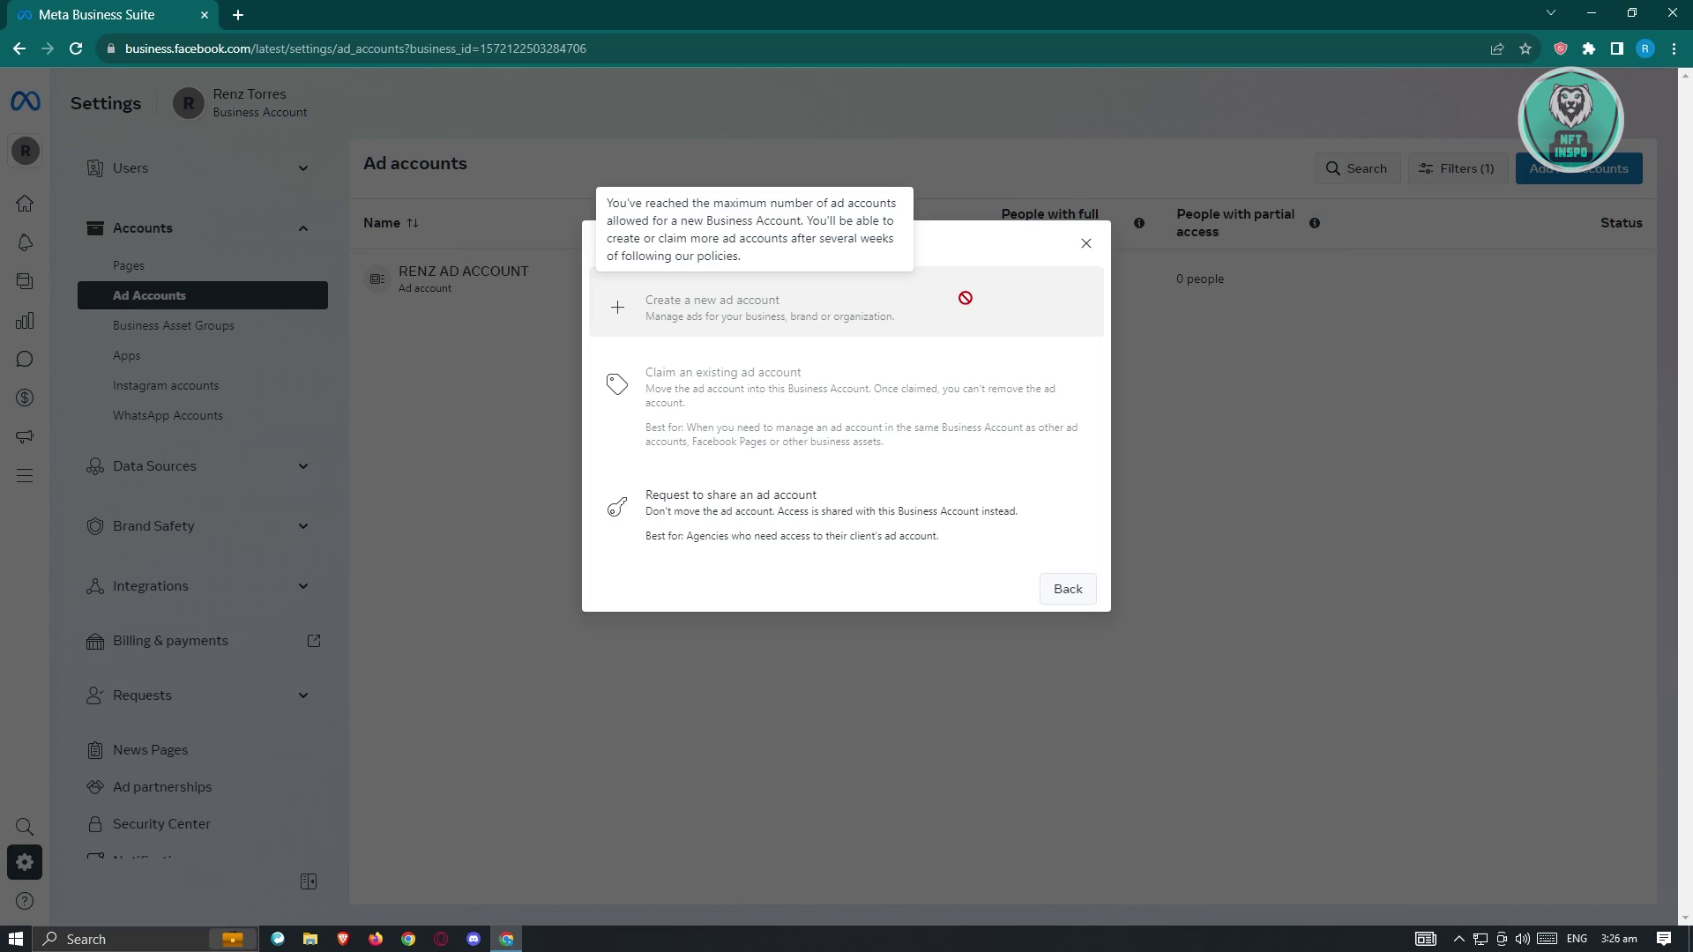
# Close the options and choose Deactivate ad account from RENZ AD ACCOUNT's actions menu
pyautogui.click(1087, 245)
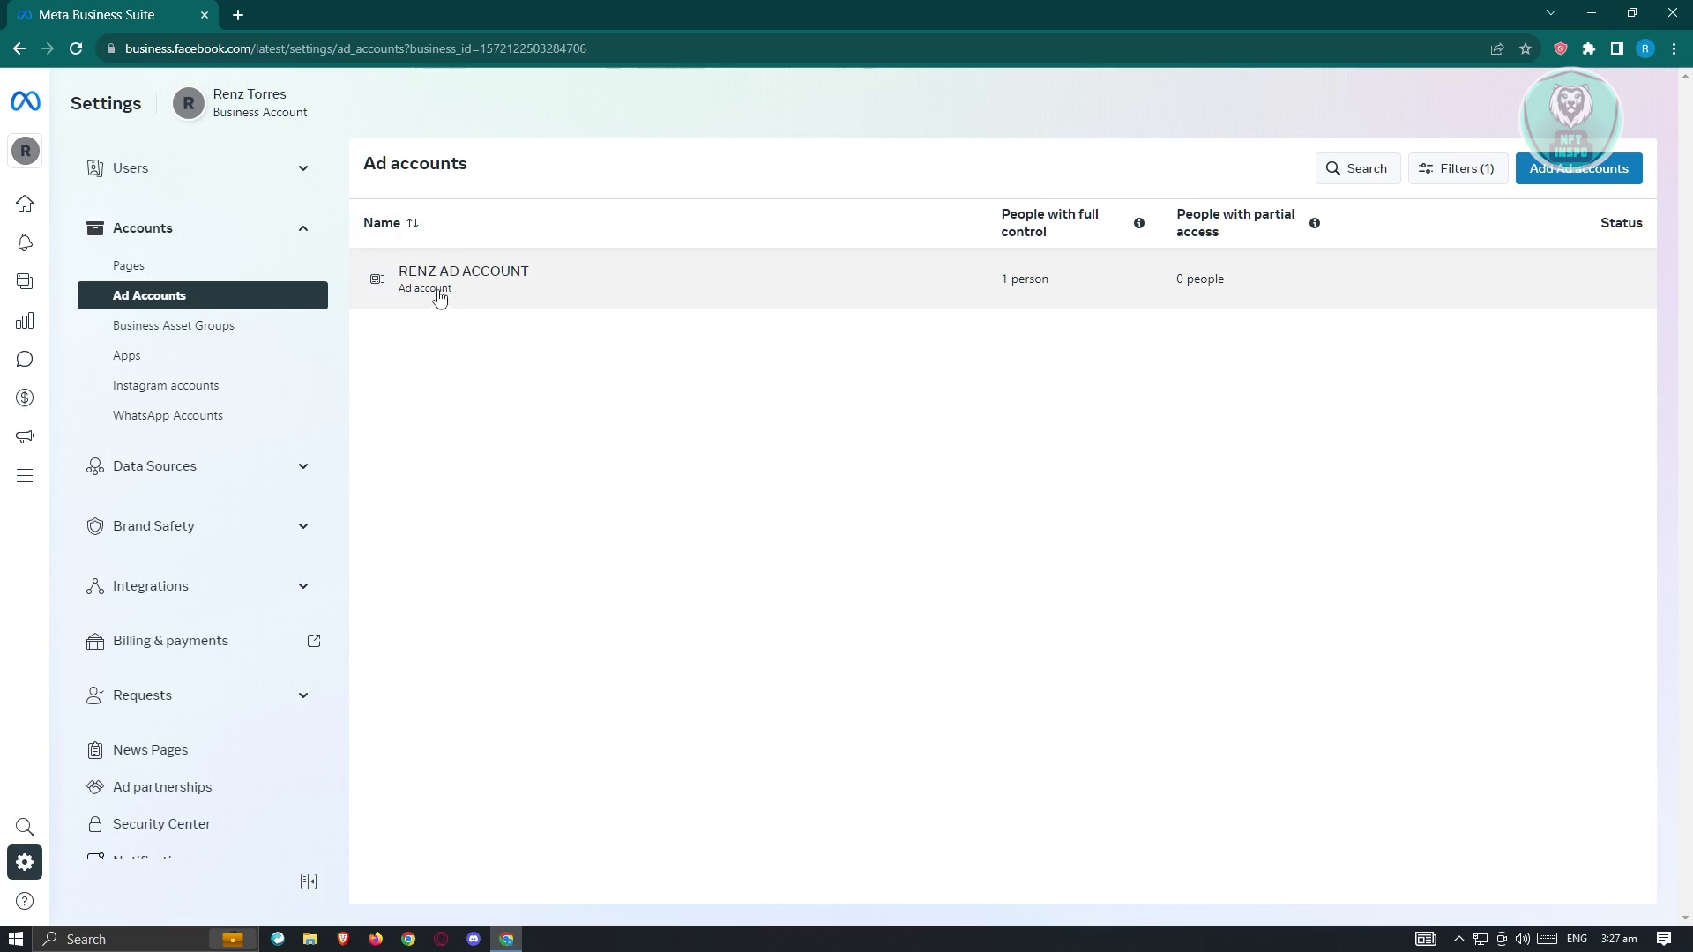
pyautogui.click(468, 283)
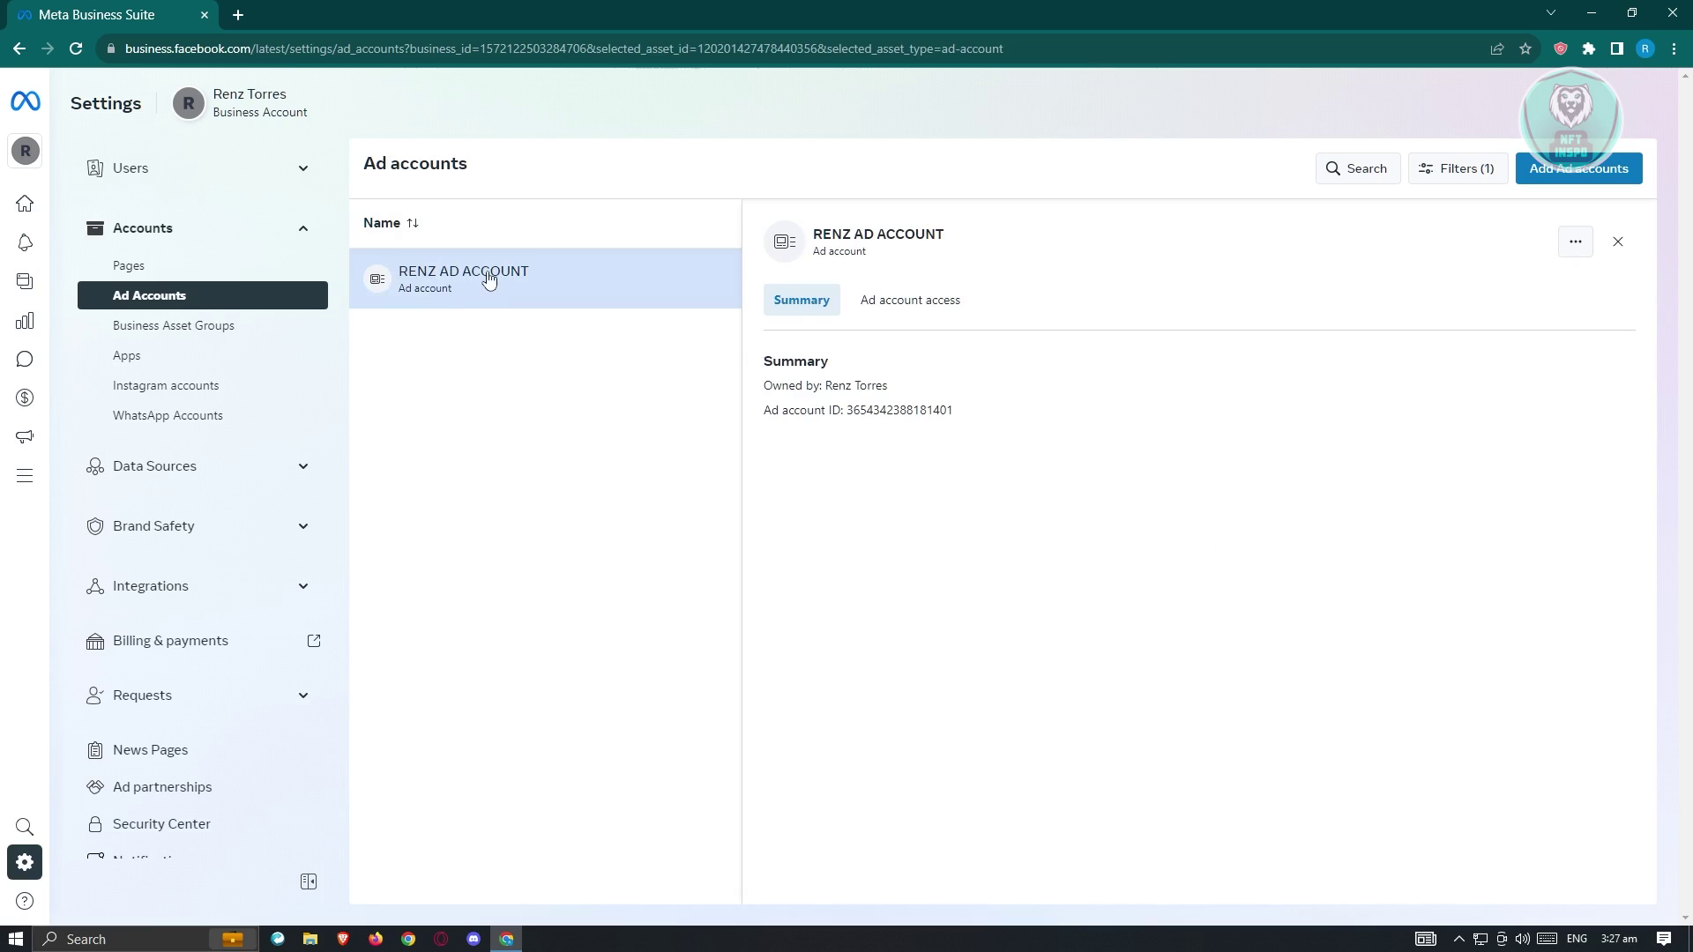
pyautogui.click(1576, 249)
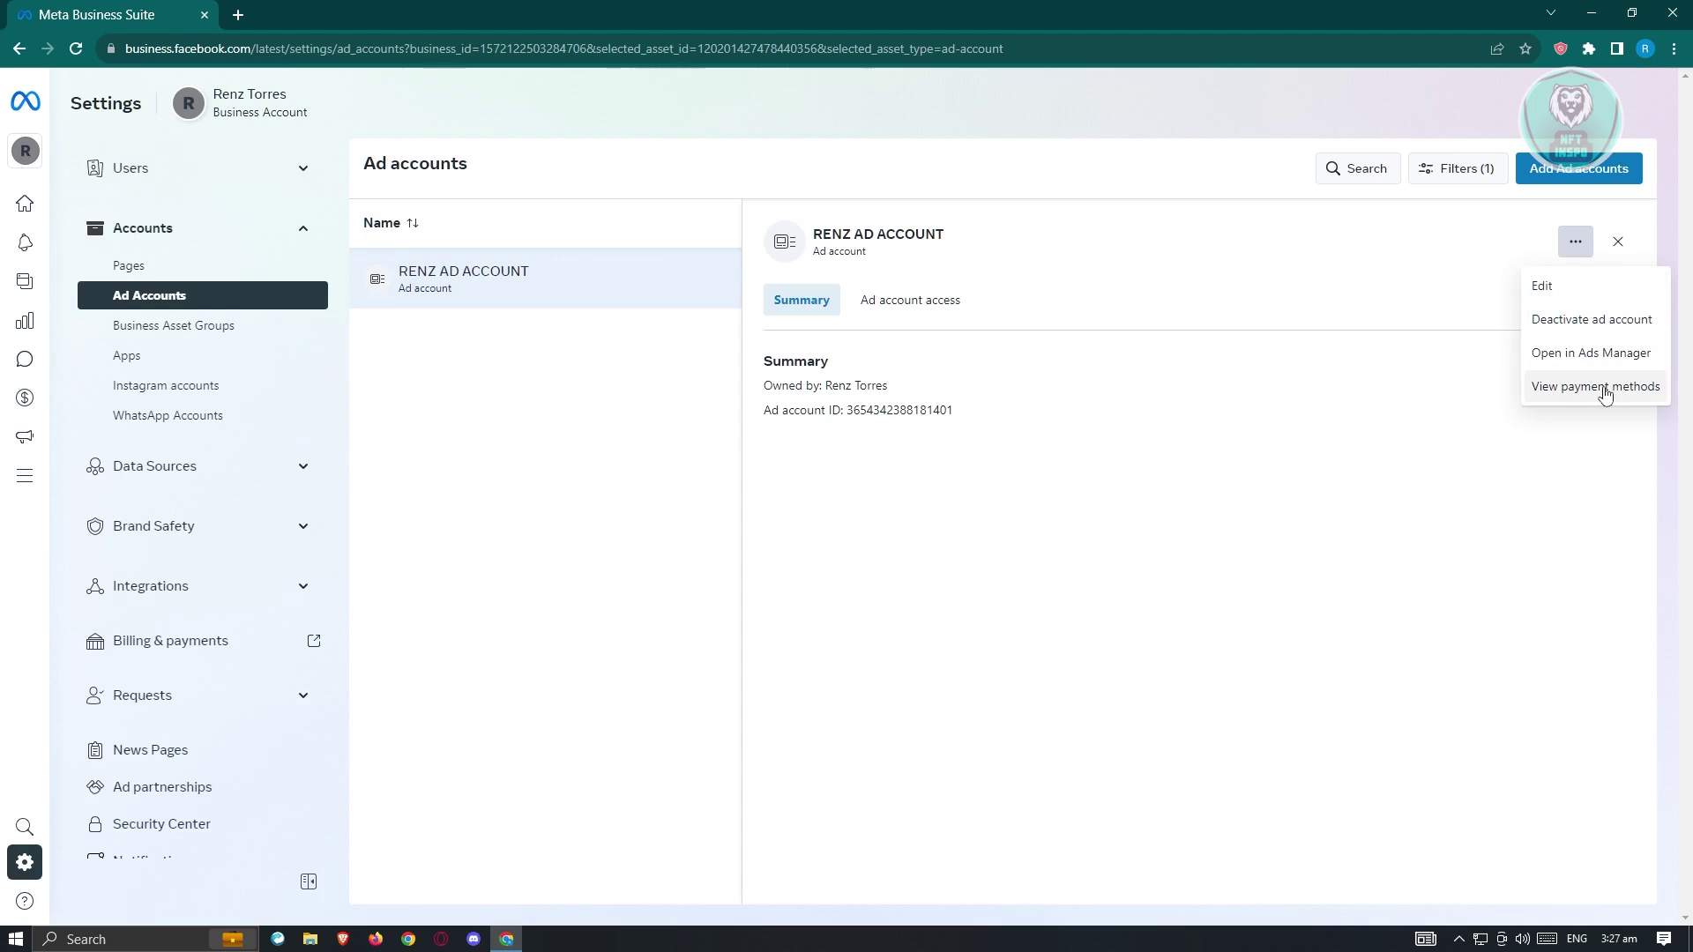
pyautogui.click(1592, 321)
# Confirm deactivating RENZ AD ACCOUNT, then start adding an ad account to WawPage
pyautogui.click(915, 521)
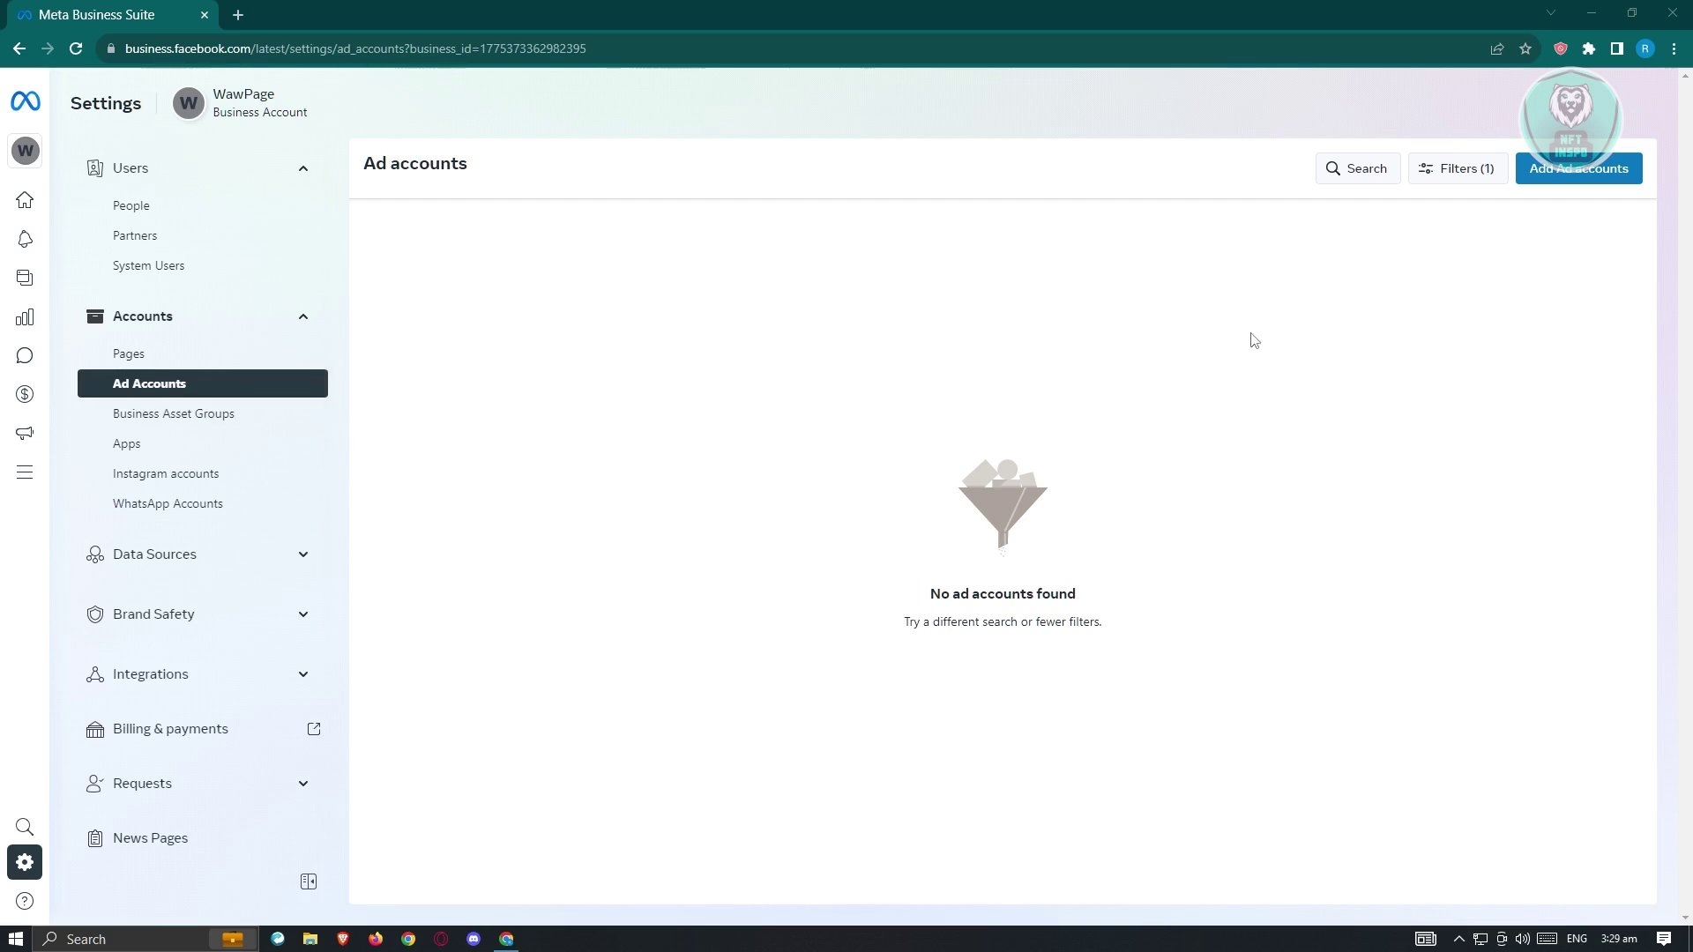
pyautogui.click(1596, 180)
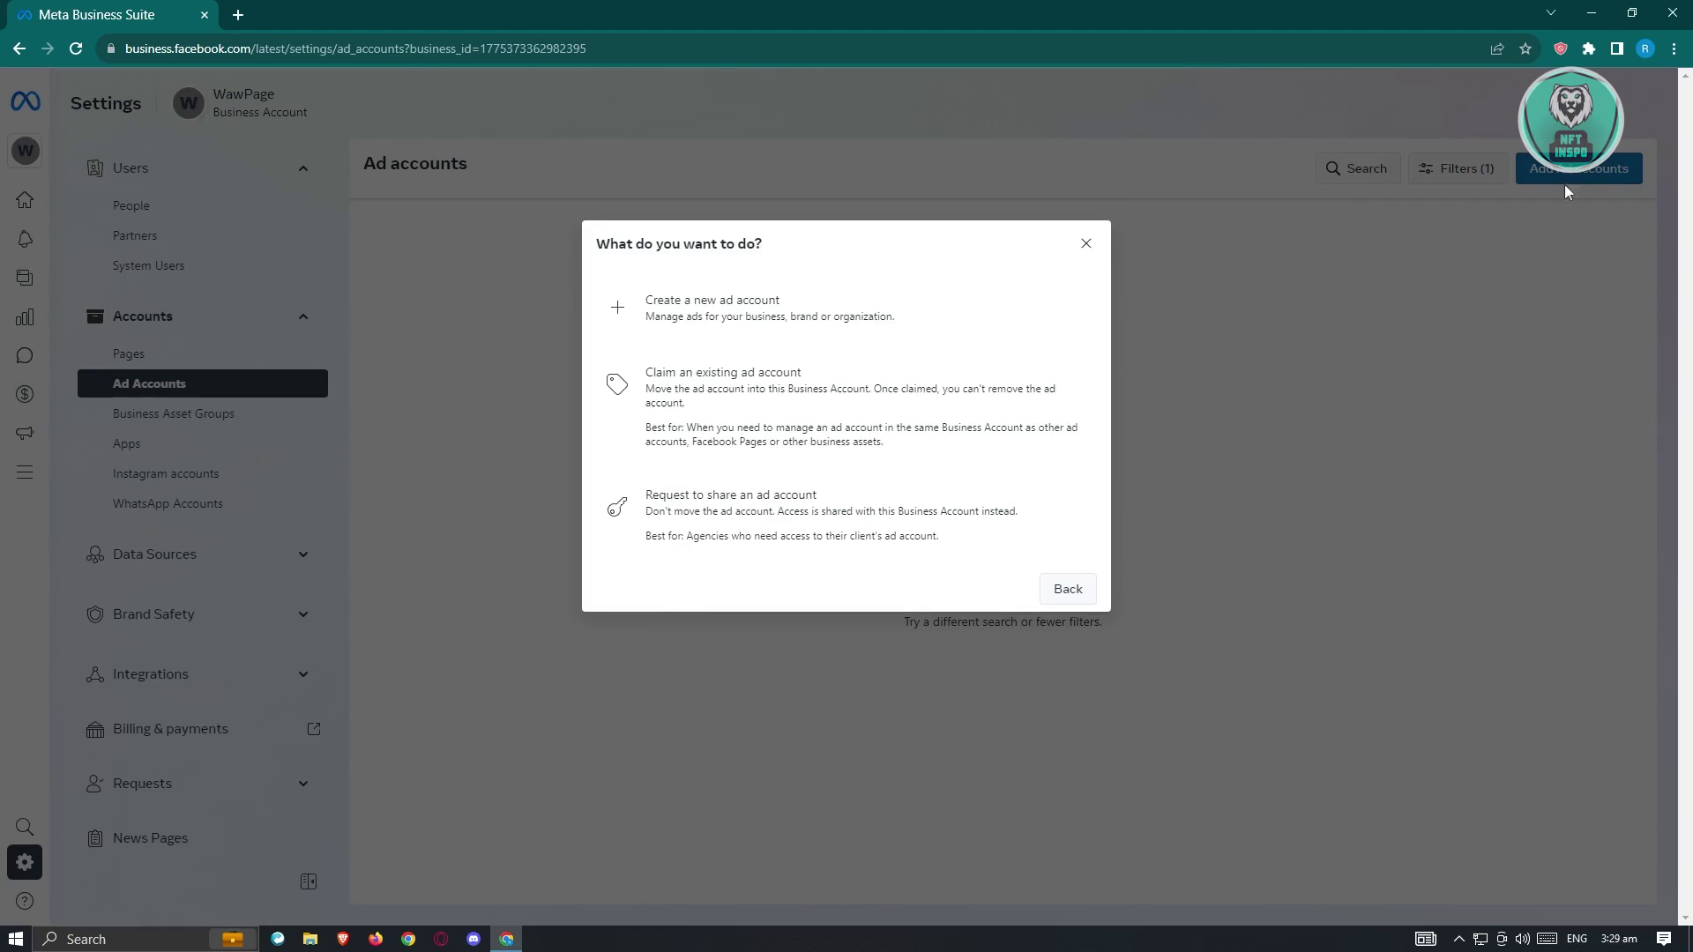
# Create a new ad account named RENZT with time zone (GMT-11:00) Pacific/Niue and USD currency
pyautogui.click(763, 320)
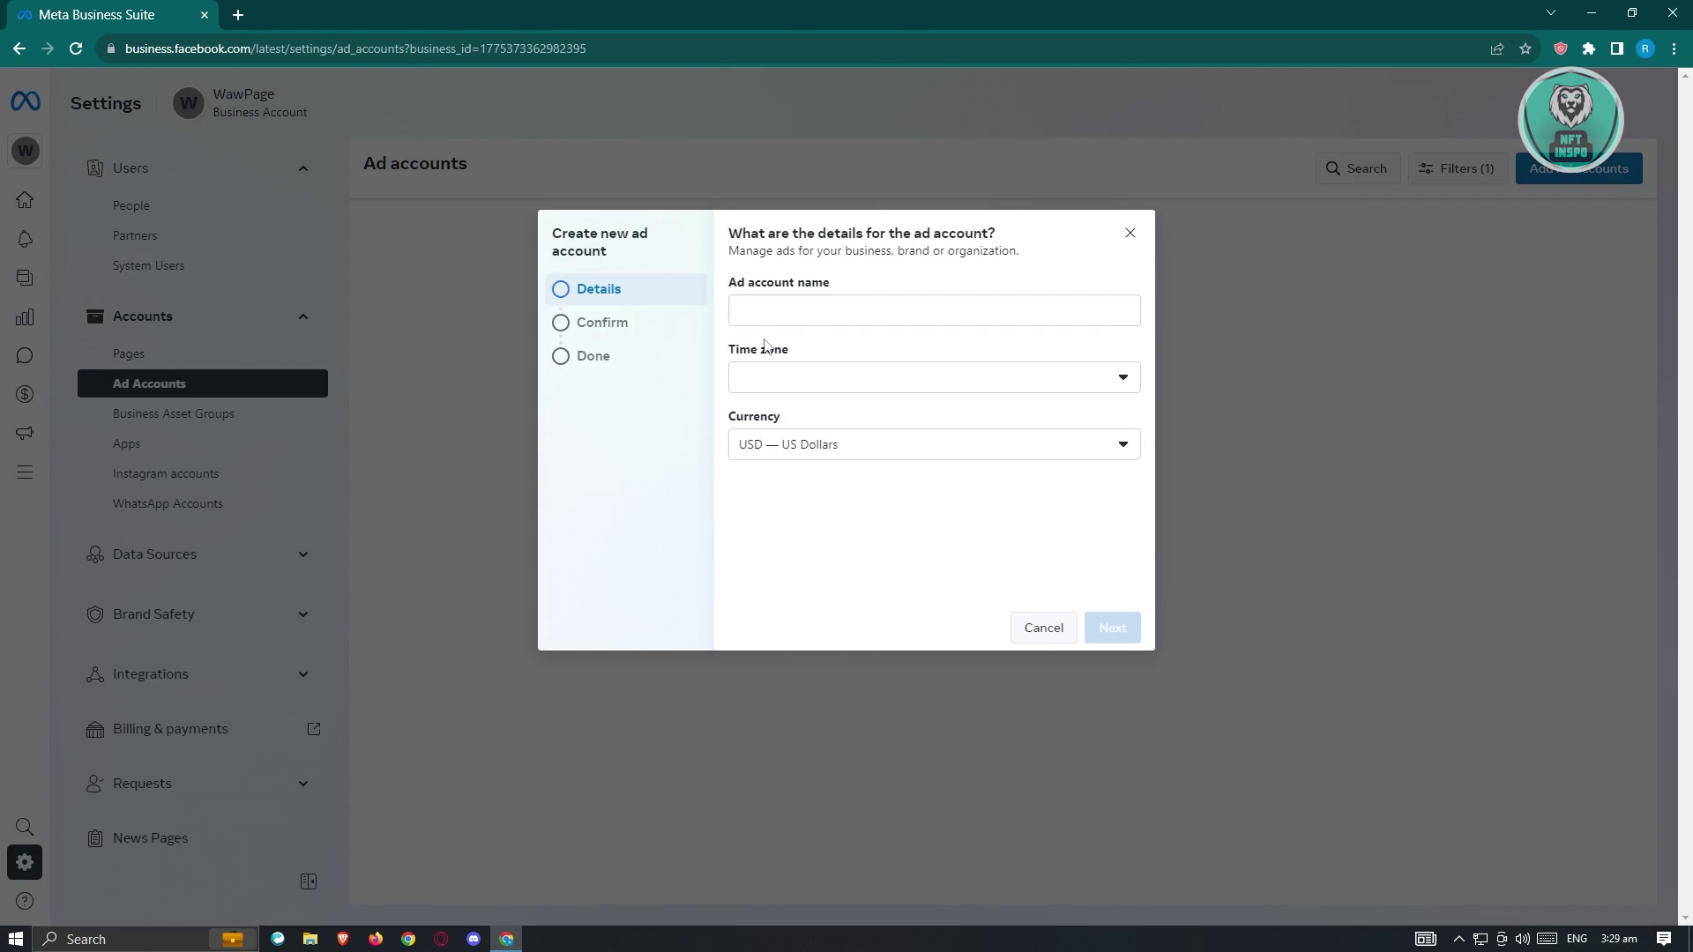
pyautogui.click(802, 313)
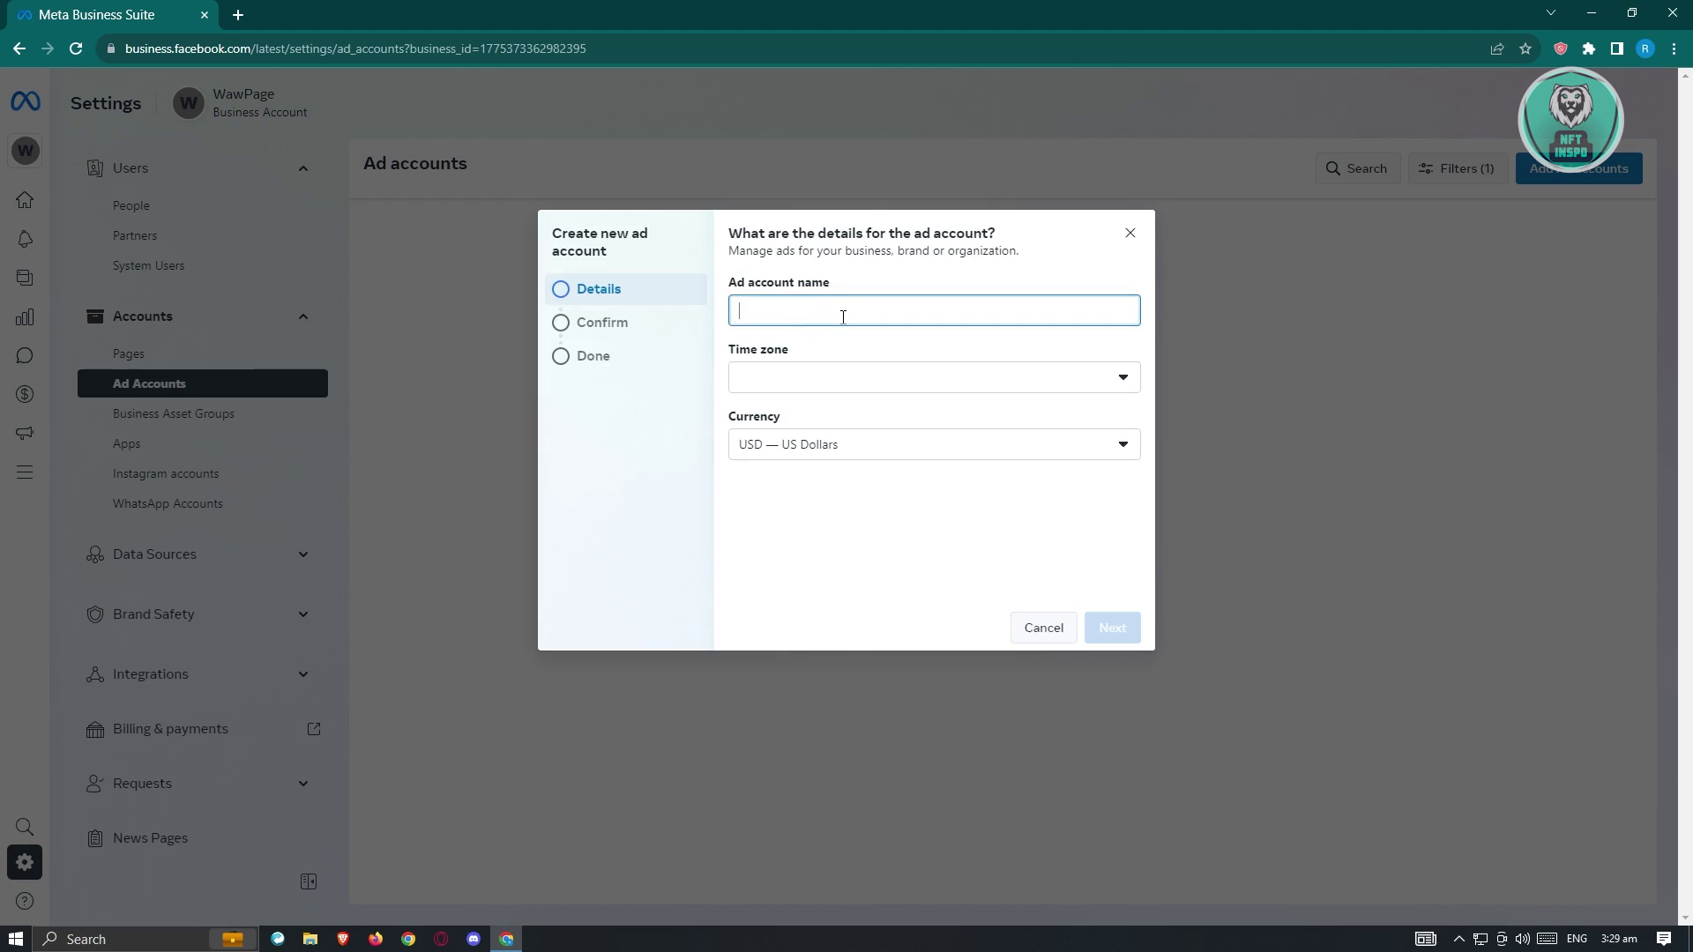
pyautogui.write('RENZT')
pyautogui.click(863, 381)
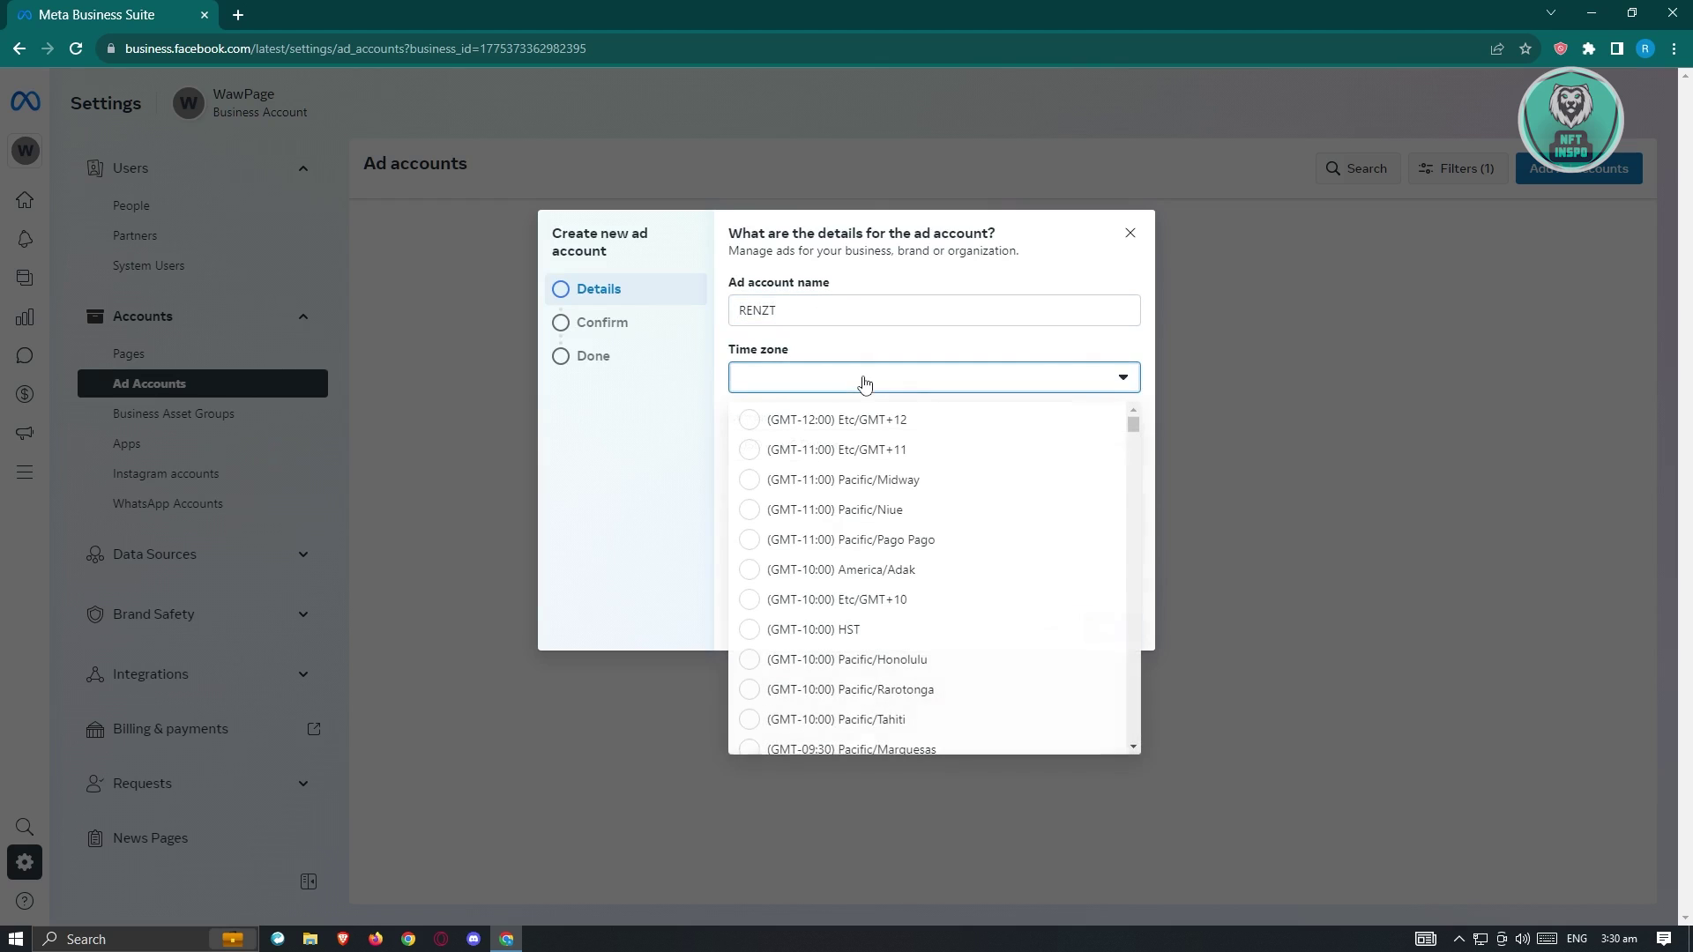
pyautogui.click(749, 511)
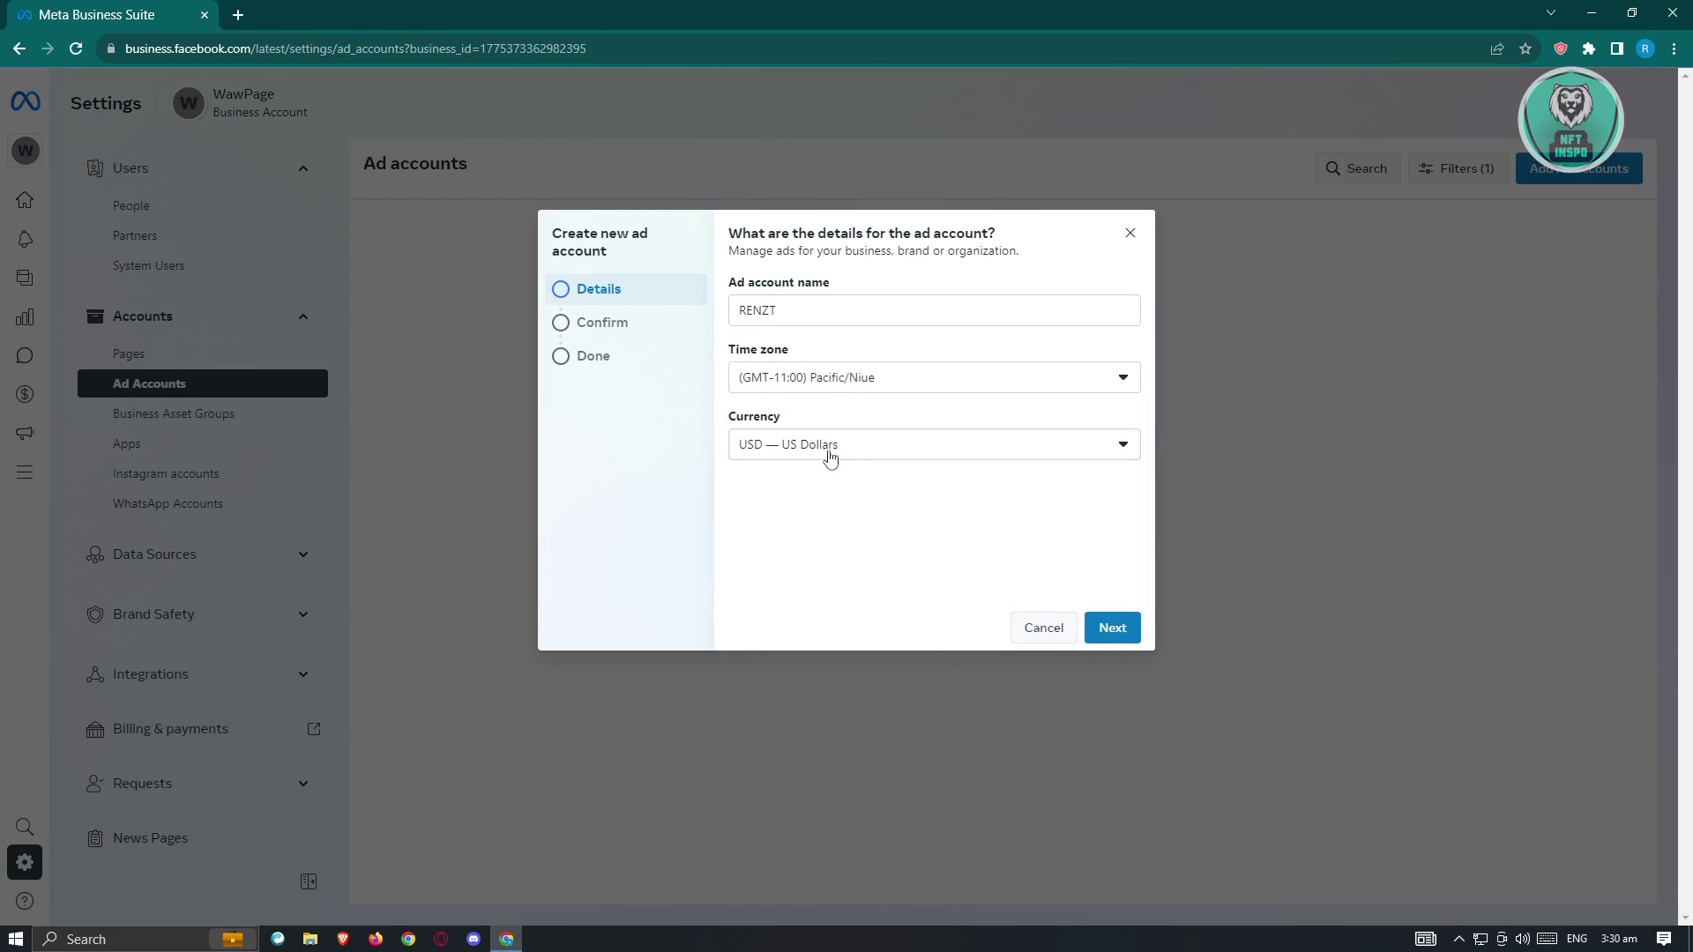
pyautogui.click(1113, 628)
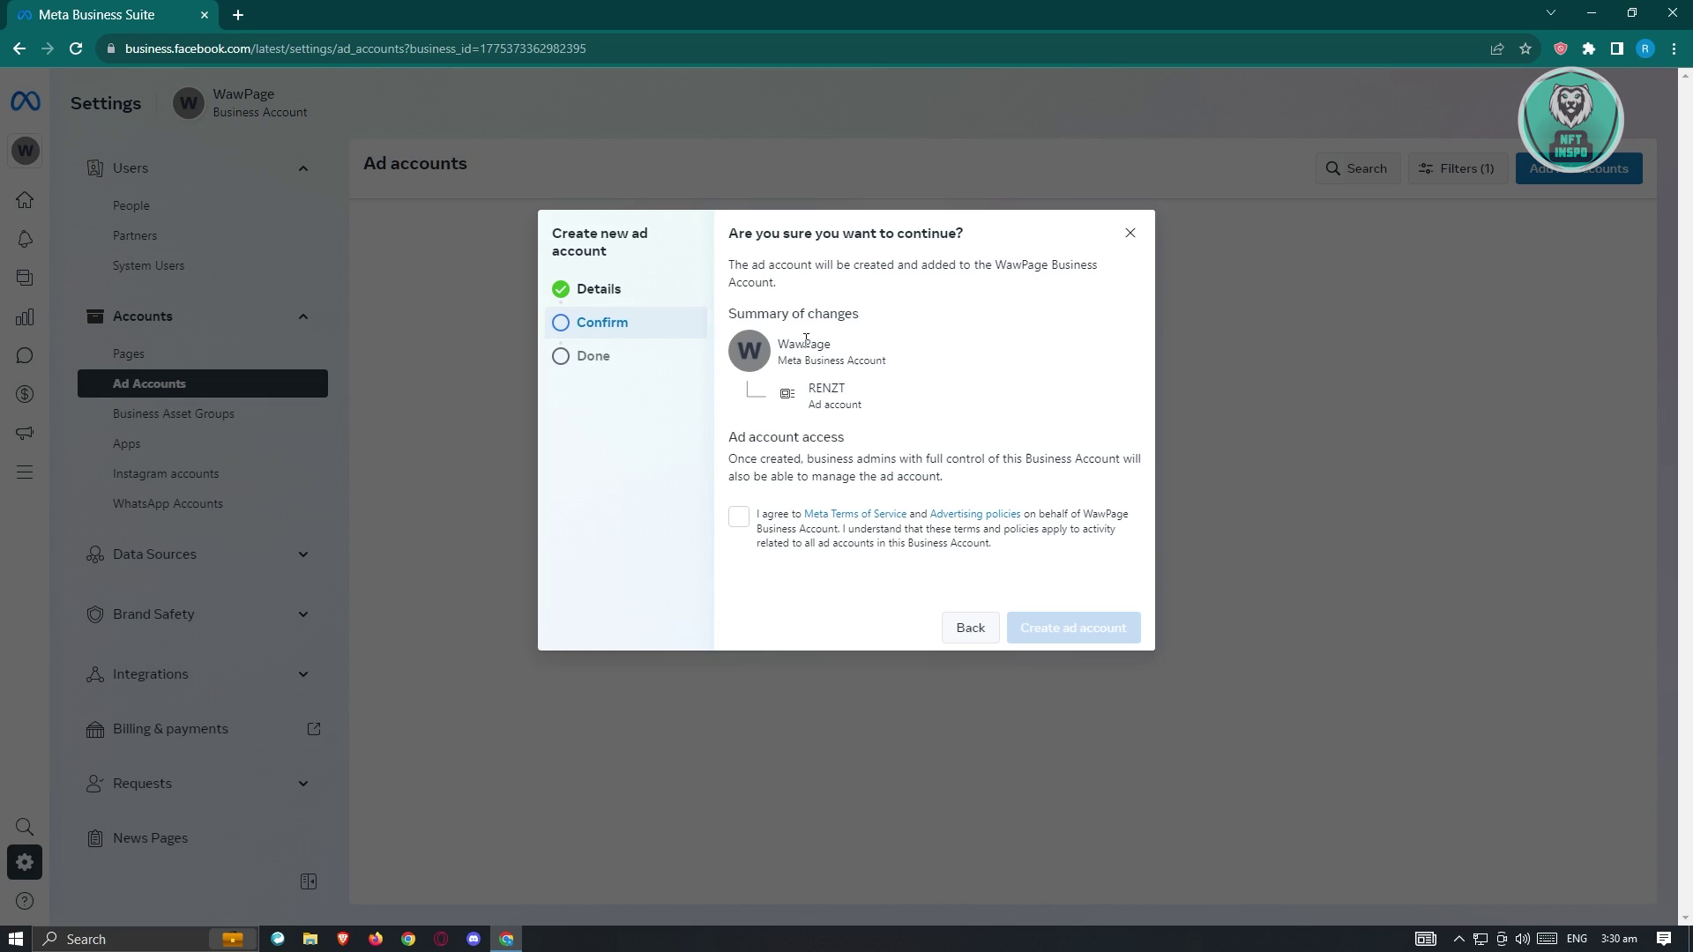
# Tick I agree, then close the Create new ad account dialog without creating RENZT
pyautogui.click(740, 518)
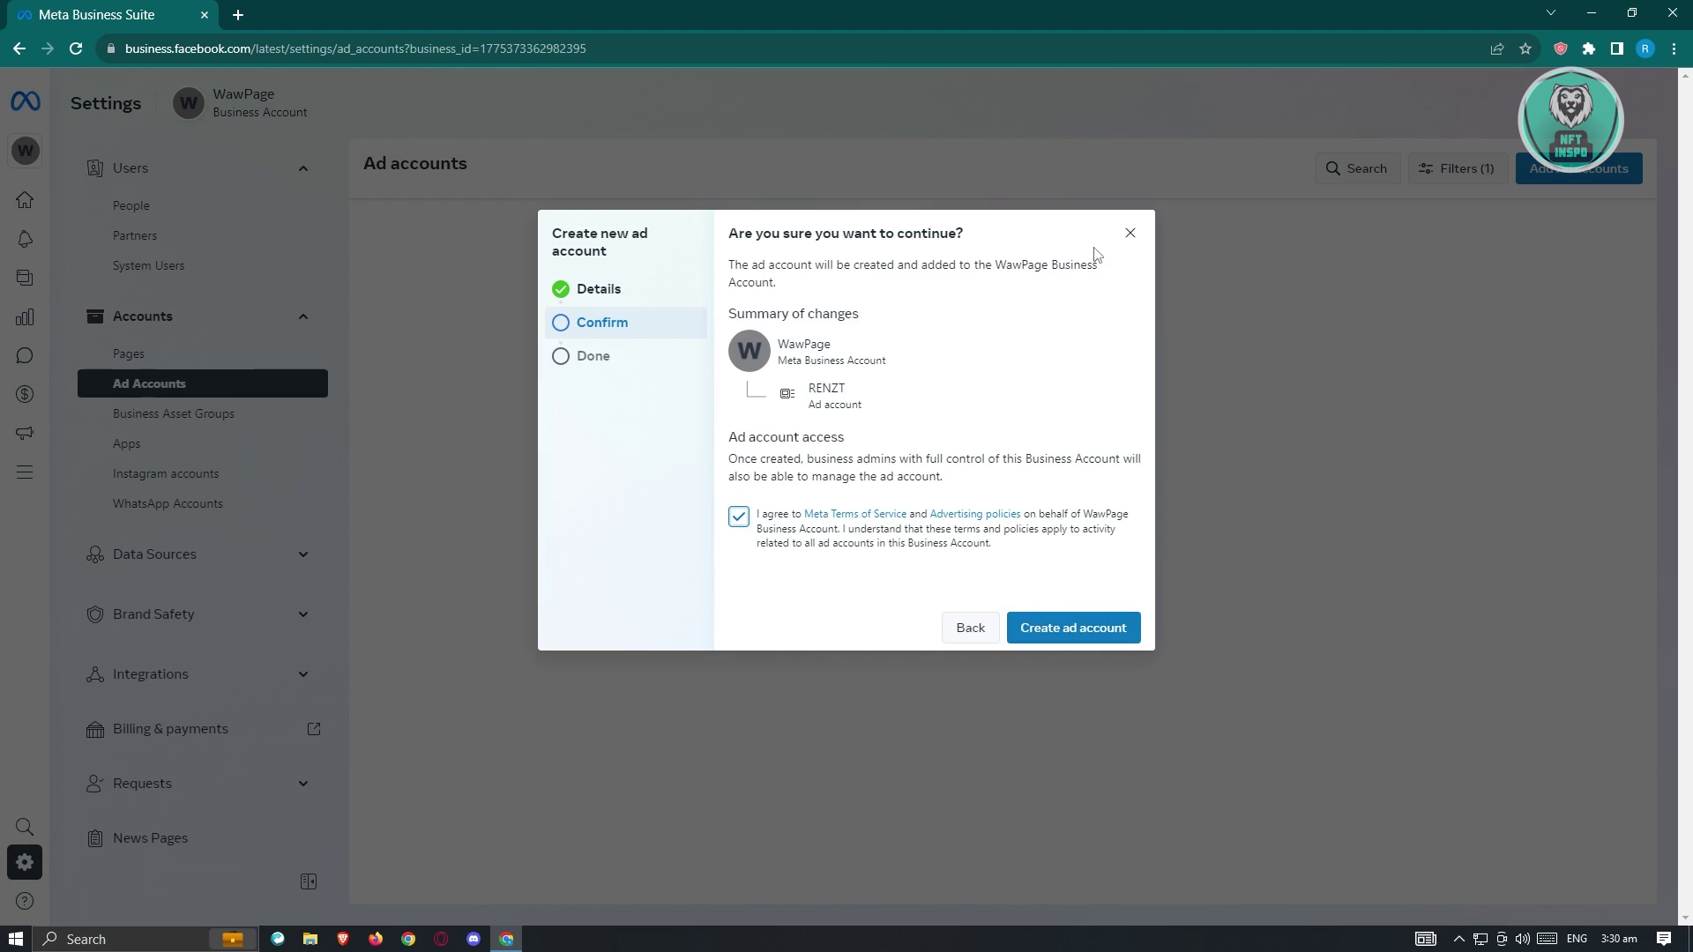
pyautogui.click(1129, 233)
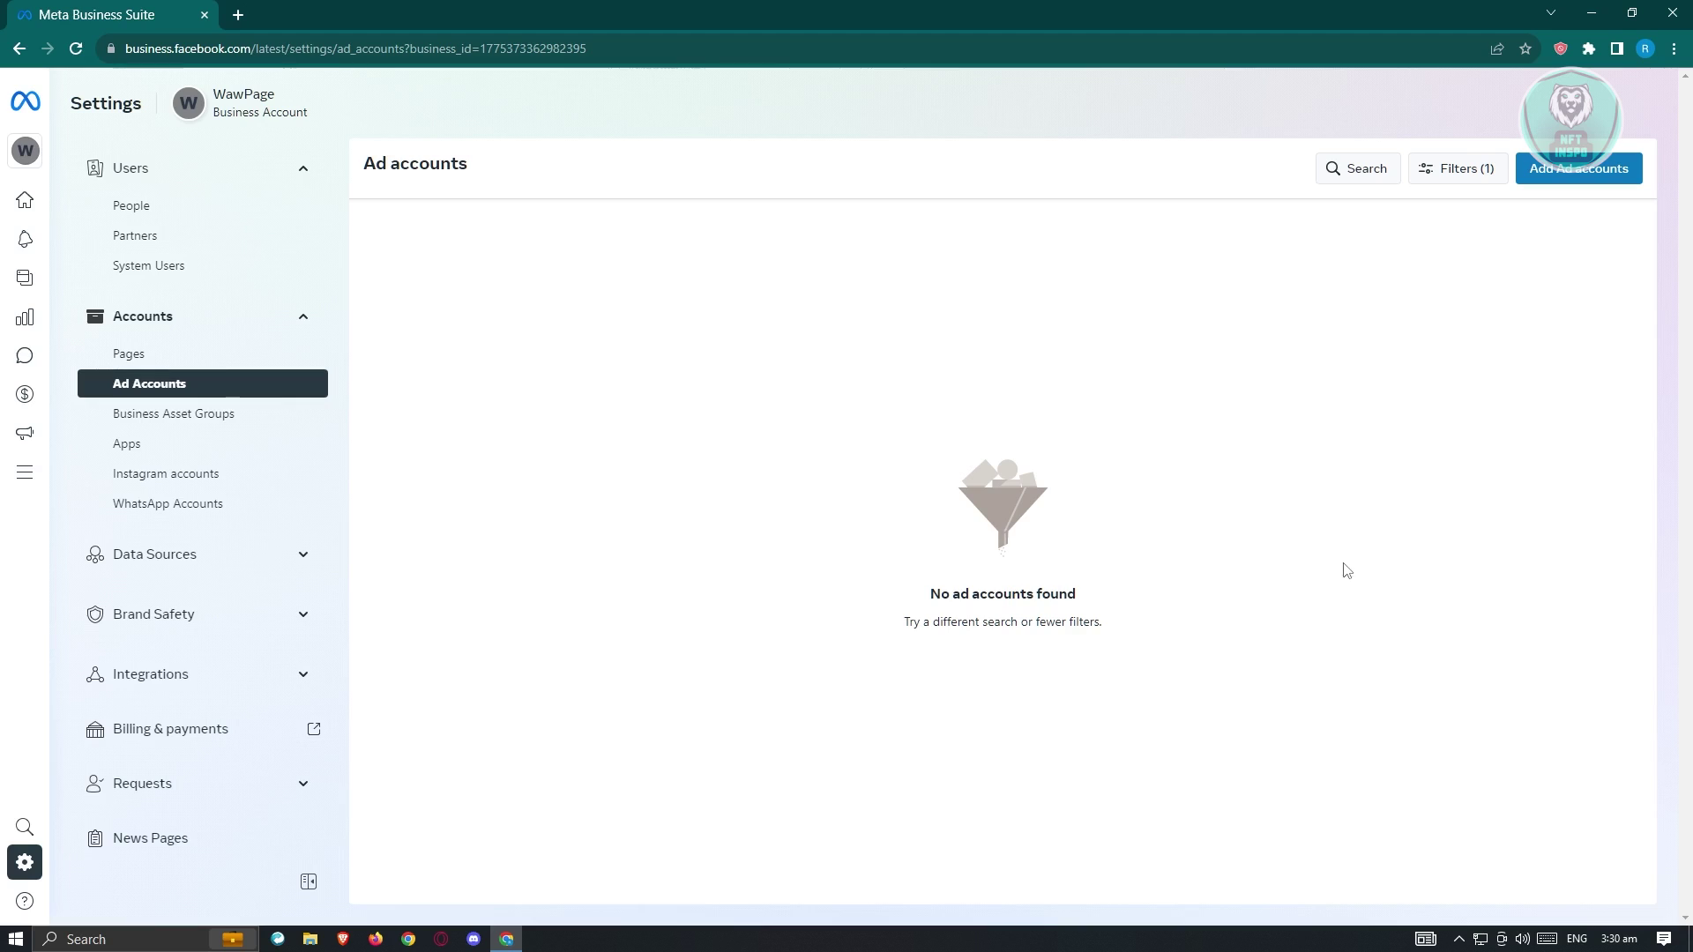